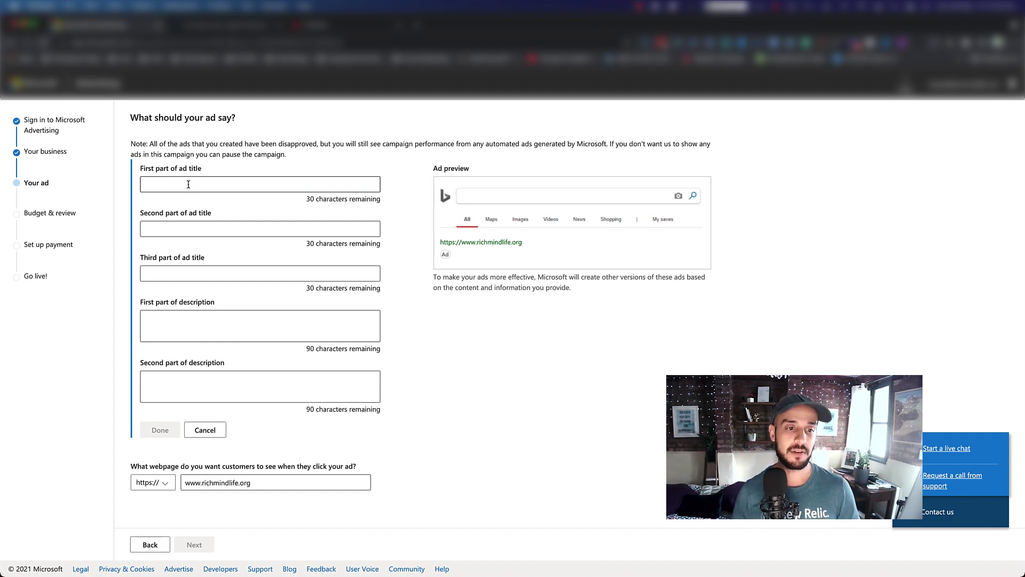
Fill in the three ad title parts with "headline", "second headline" and "third part headline"
click(189, 184)
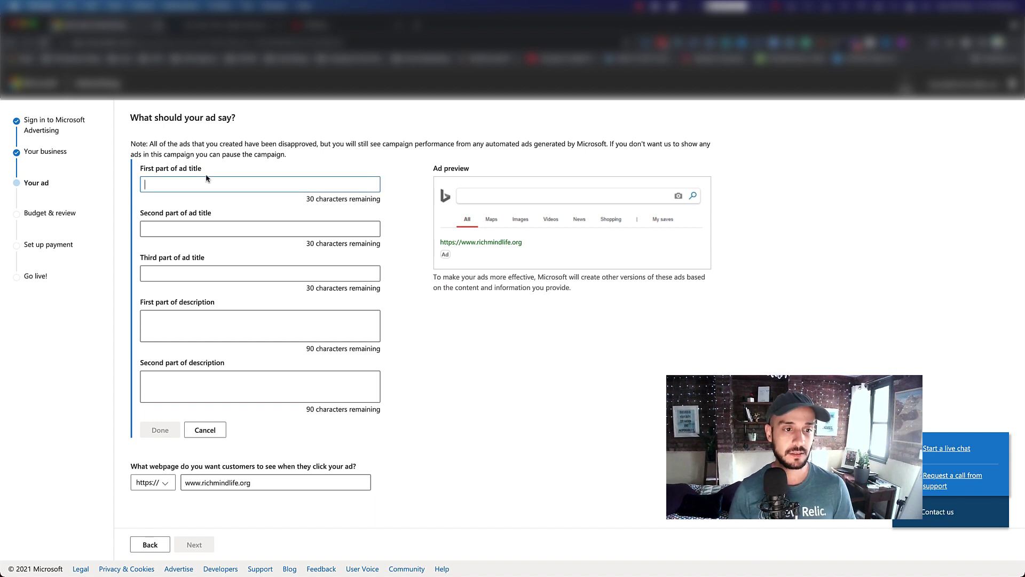
text(headiling)
key(BackSpace)
key(BackSpace)
key(BackSpace)
key(BackSpace)
text(ine)
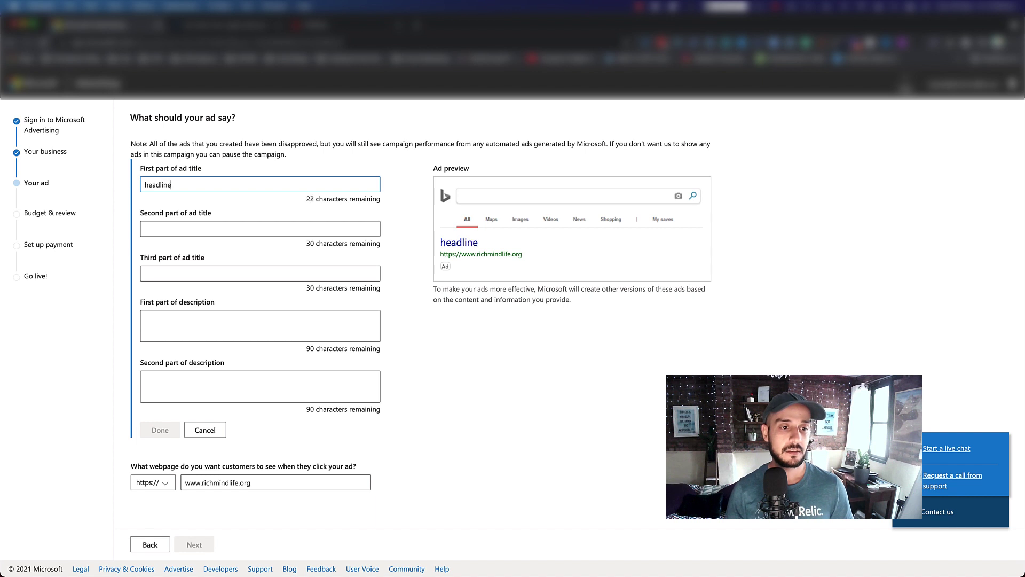
text(second headline)
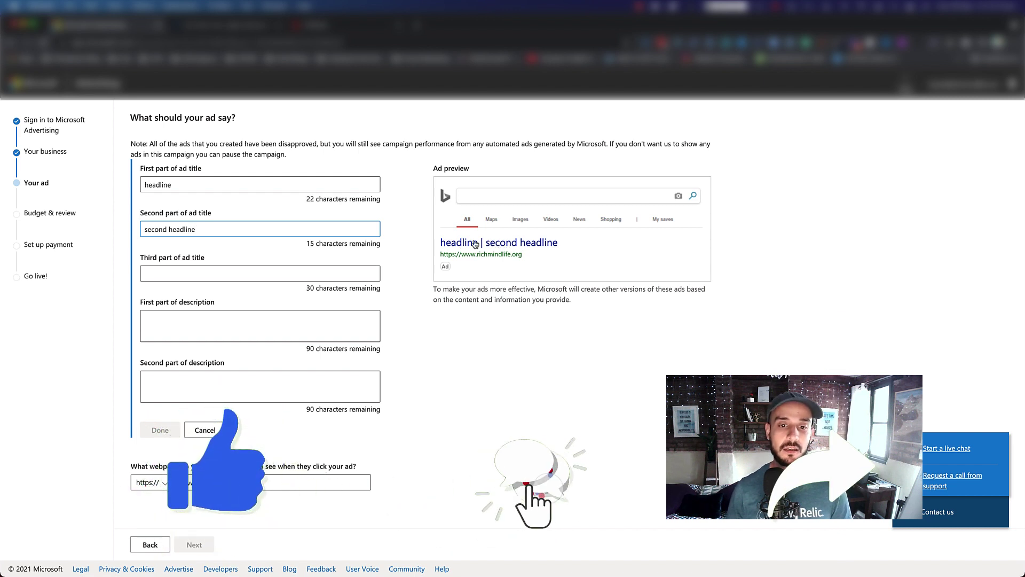
click(209, 278)
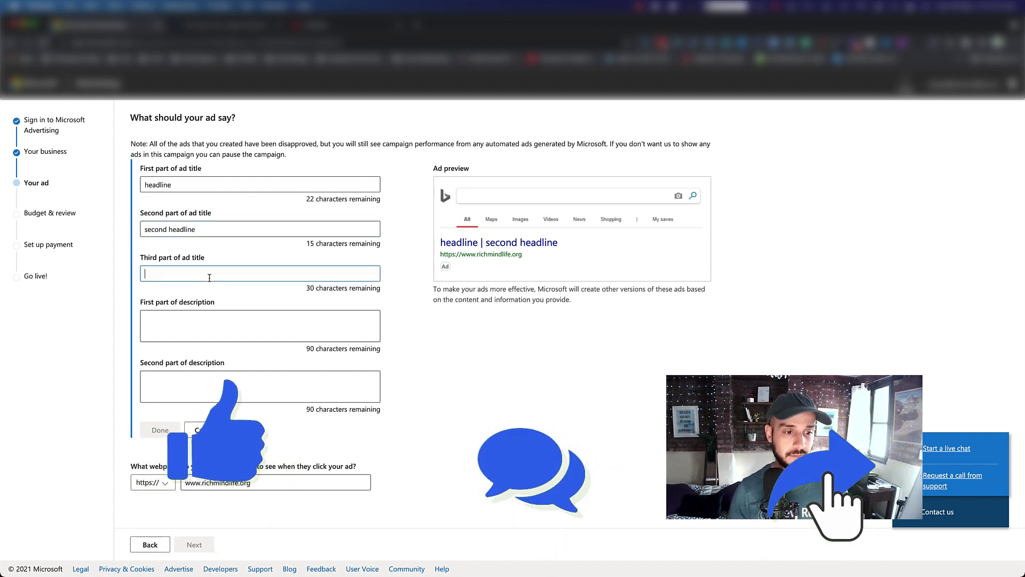
text(third)
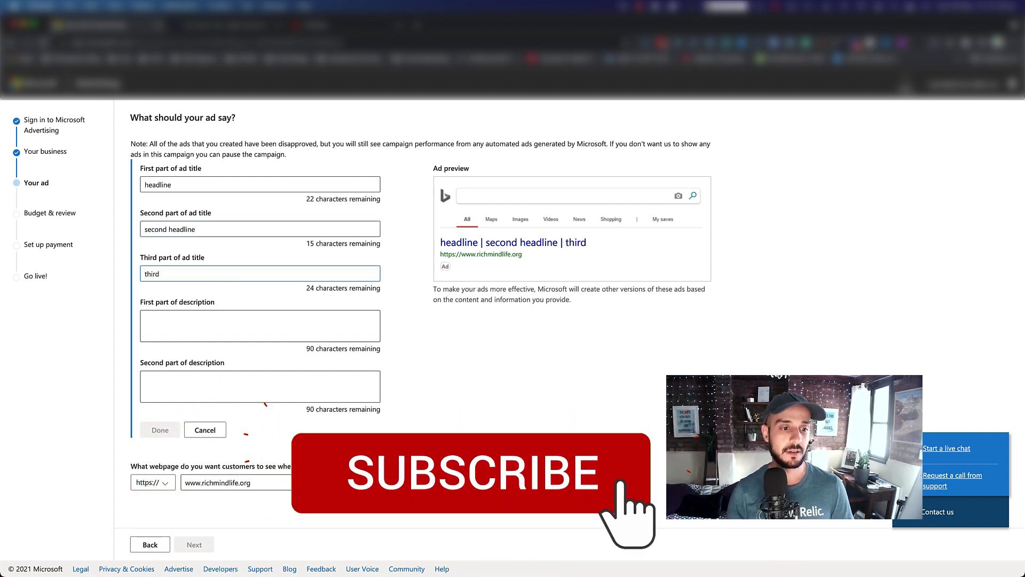
text( part head)
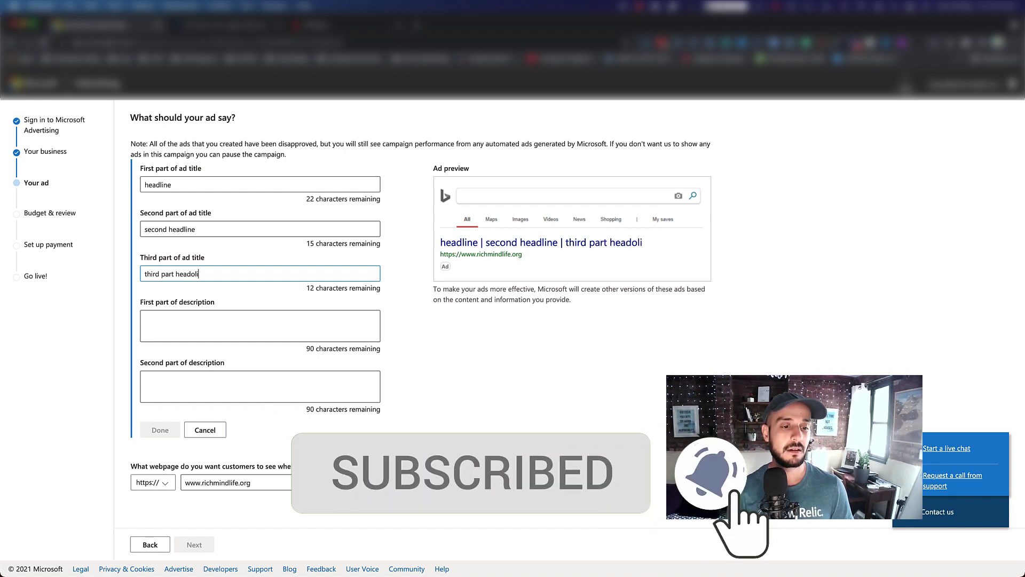
text(line)
Enter "my main description" and "my secondary description" as the two ad description parts and save the ad
click(204, 322)
text(my main description)
click(190, 391)
text(my secondry description)
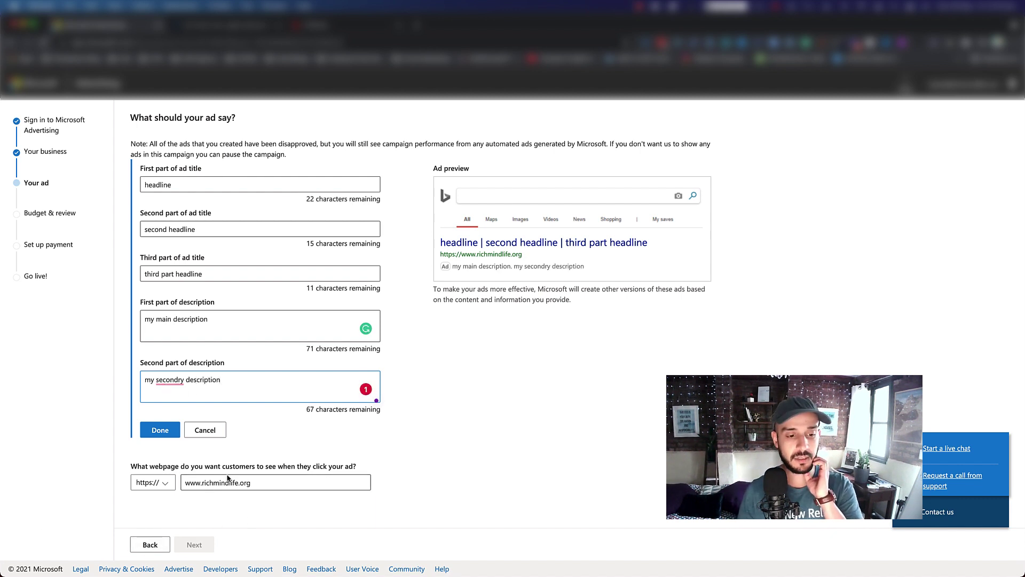
mouse_move(161, 380)
click(176, 397)
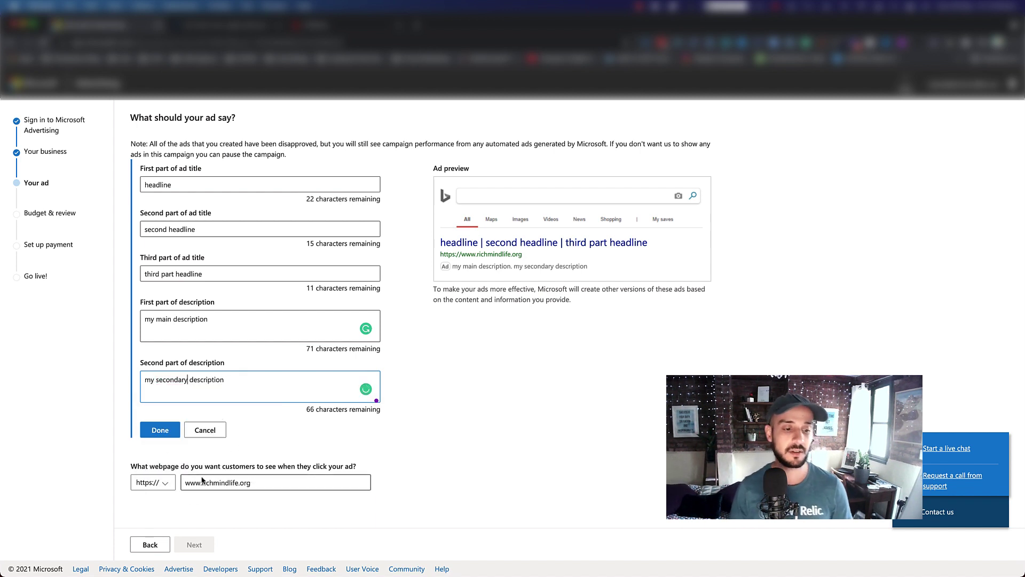
click(159, 433)
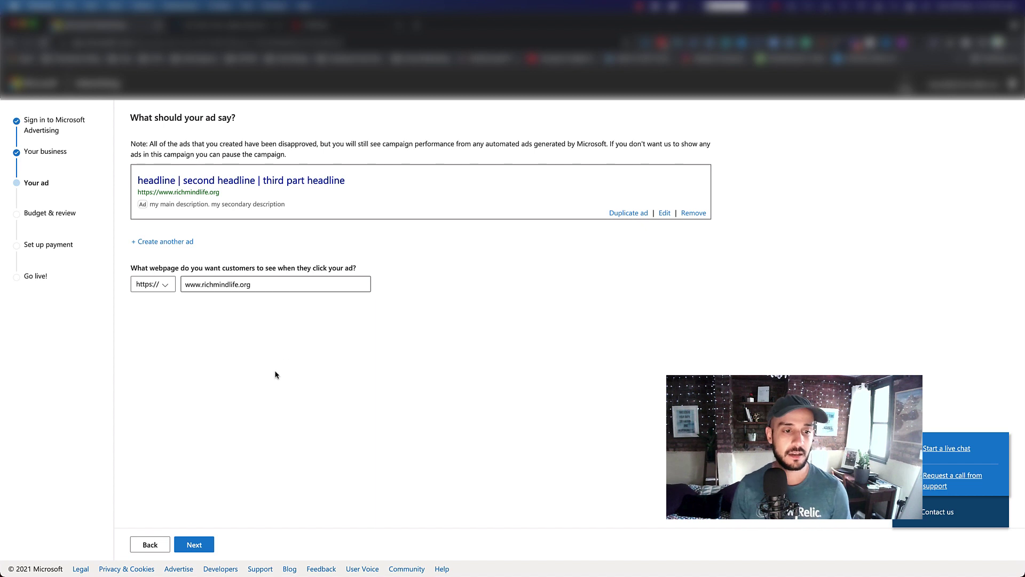
Skip the business phone number, set the daily budget's currency to AUD and continue past the budget page
click(195, 543)
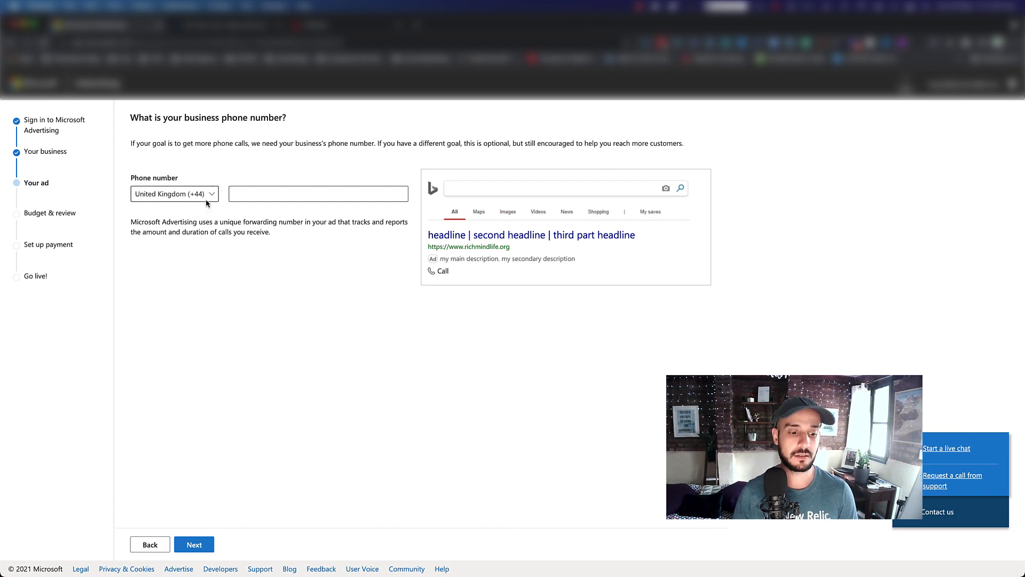
click(194, 544)
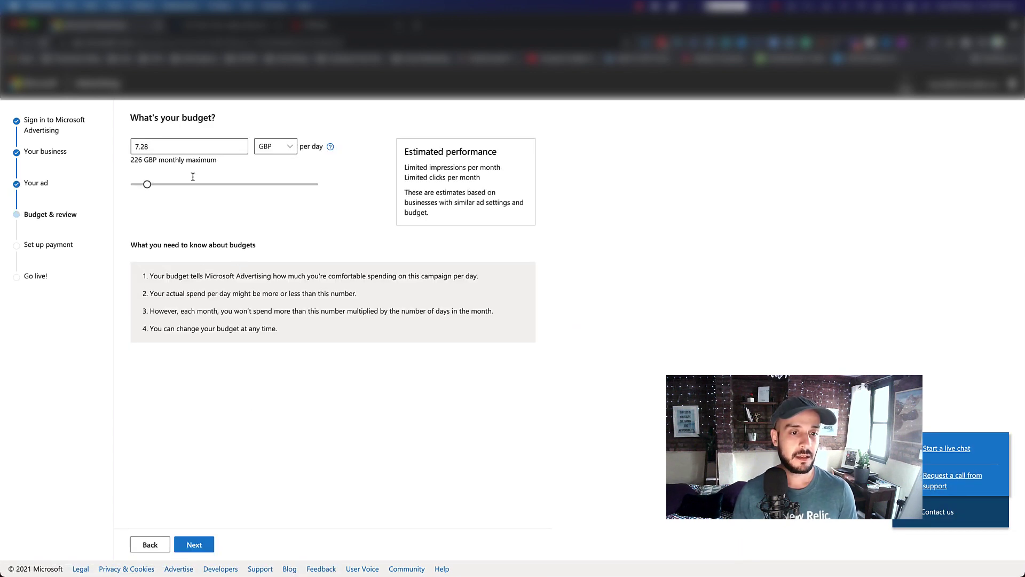
click(289, 153)
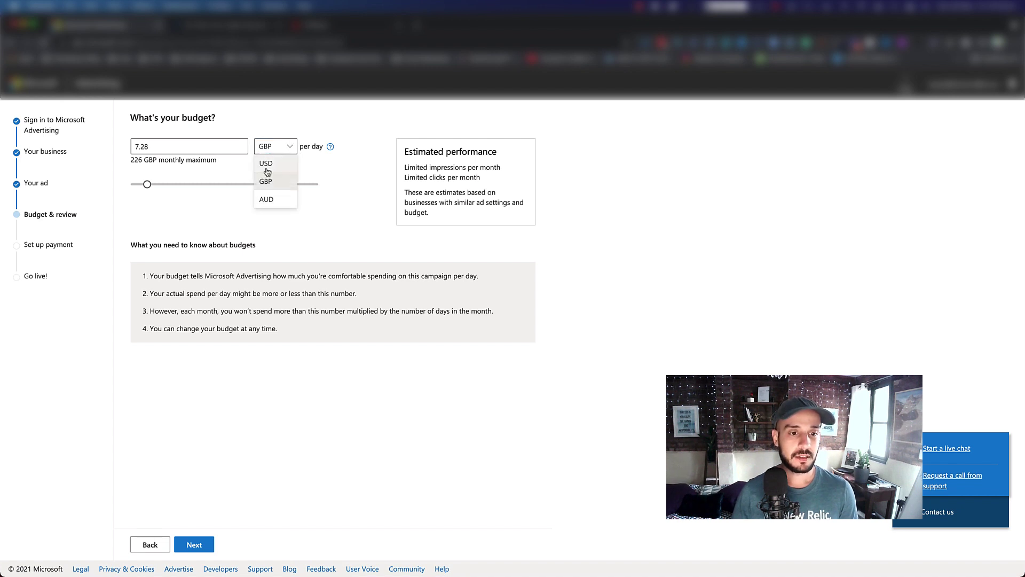
click(265, 200)
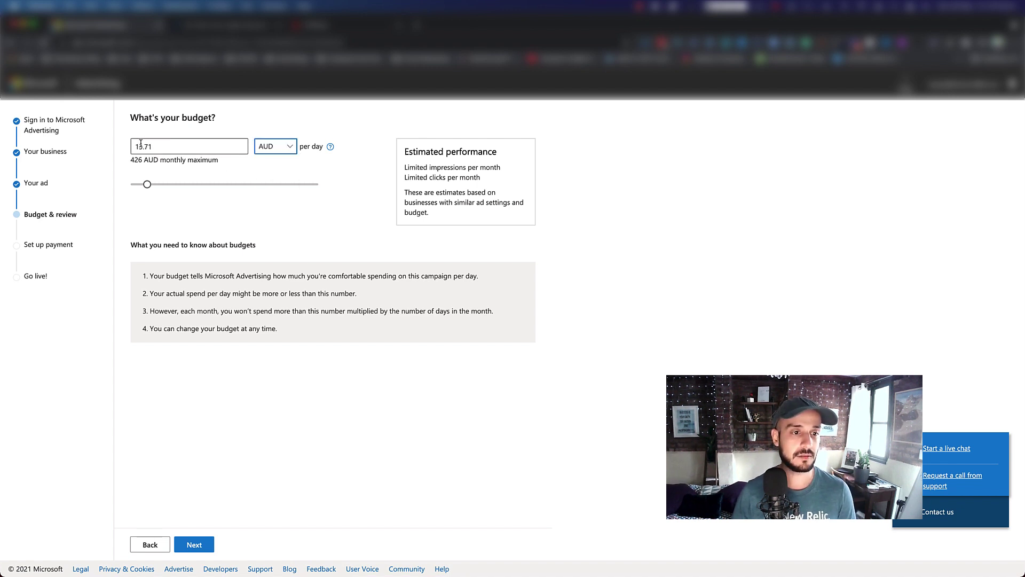
click(194, 545)
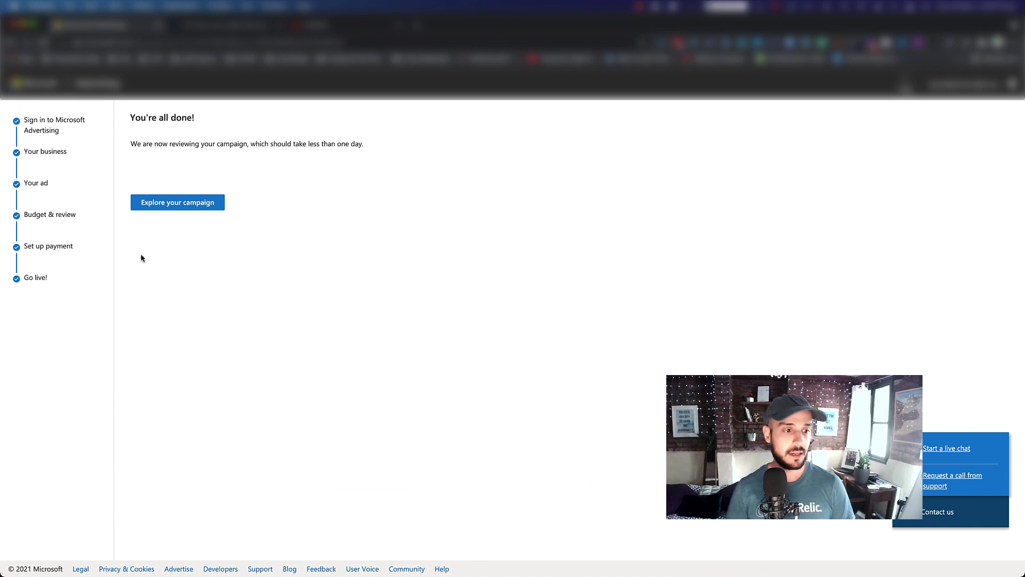
Open the submitted campaign, pause it and dismiss the feedback survey
click(178, 205)
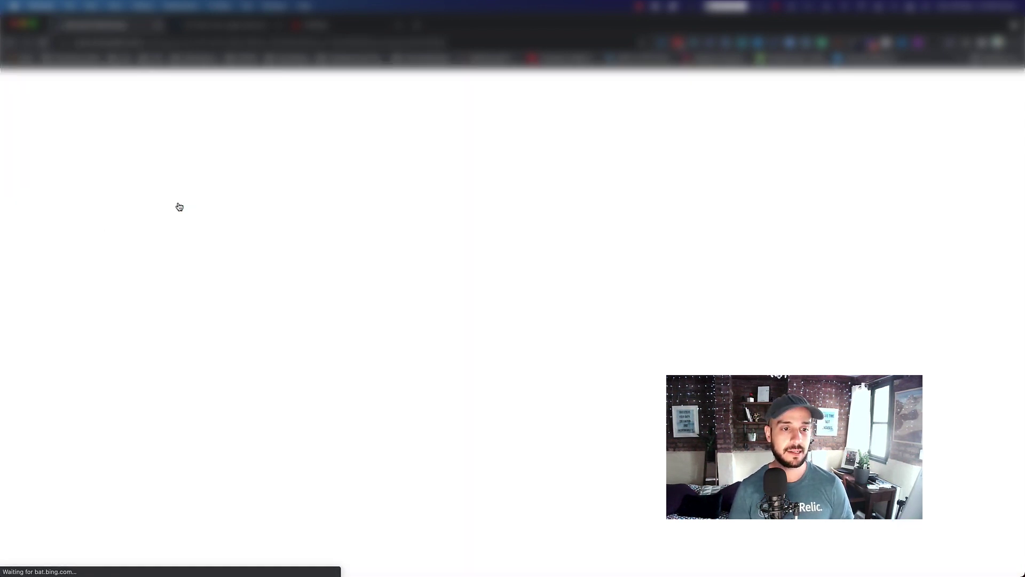
click(245, 187)
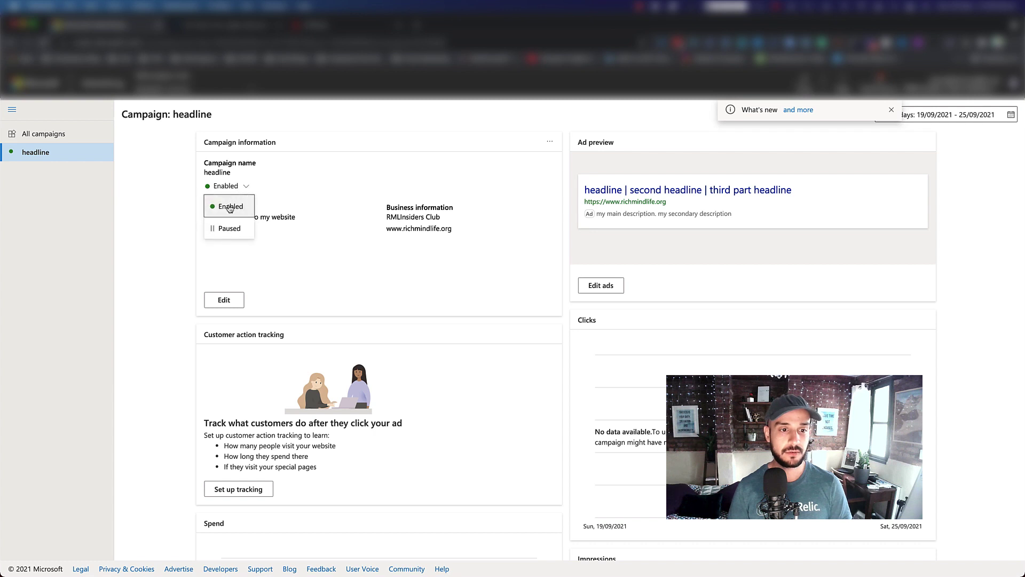
click(214, 228)
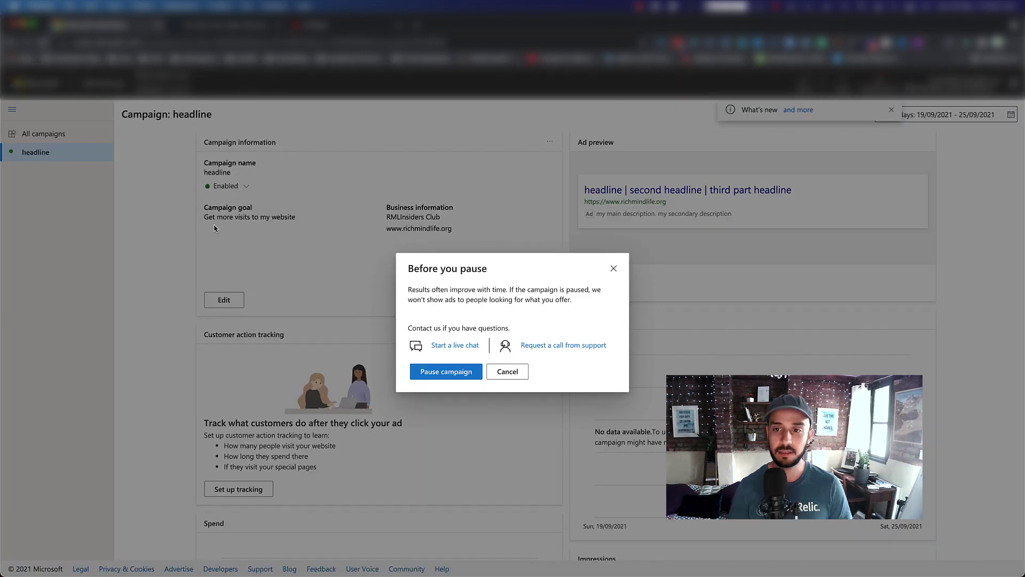
click(454, 371)
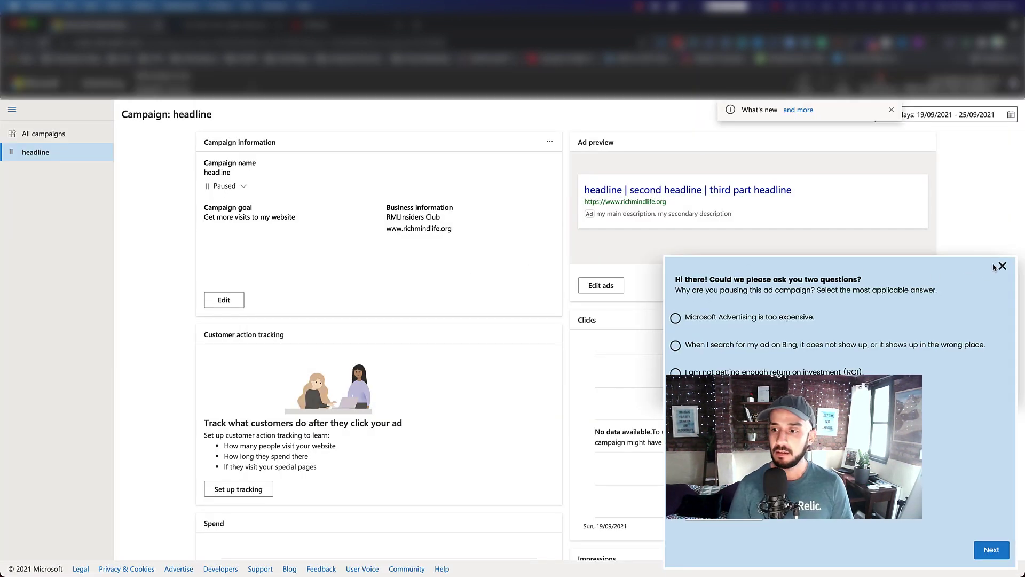
click(1002, 267)
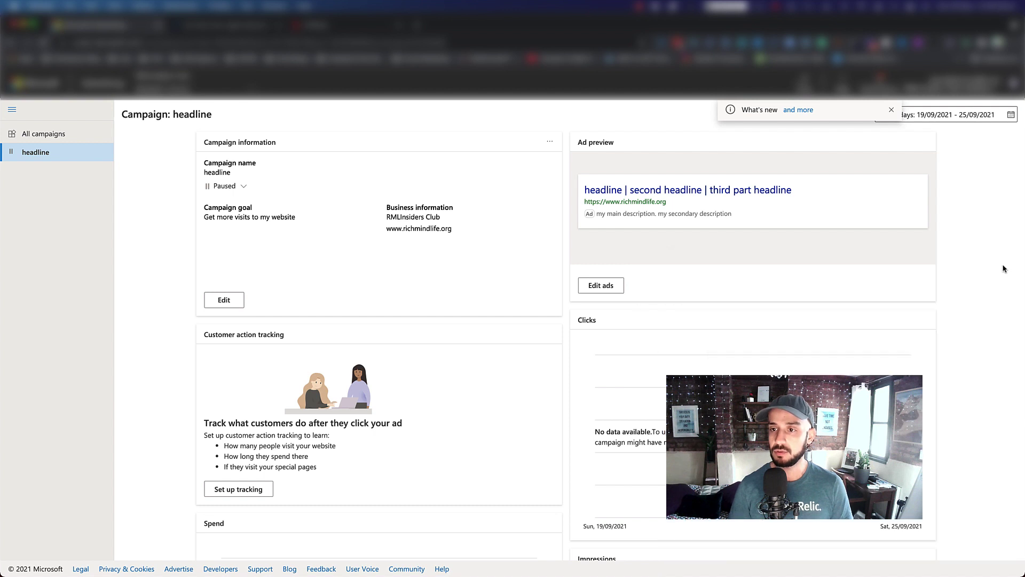
Dismiss the What's new notice and switch the account to Expert Mode
click(892, 111)
click(802, 83)
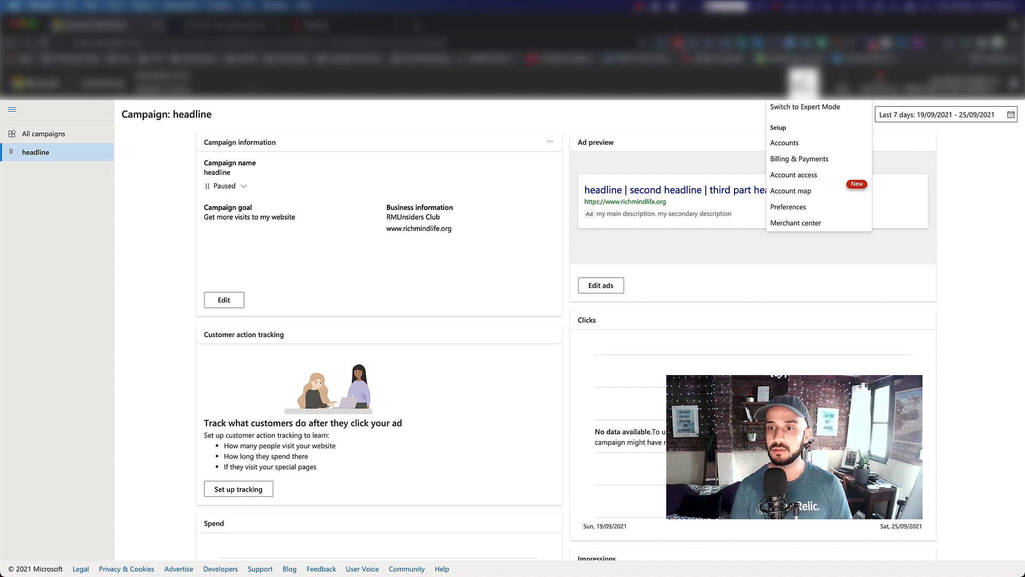
click(808, 109)
click(477, 370)
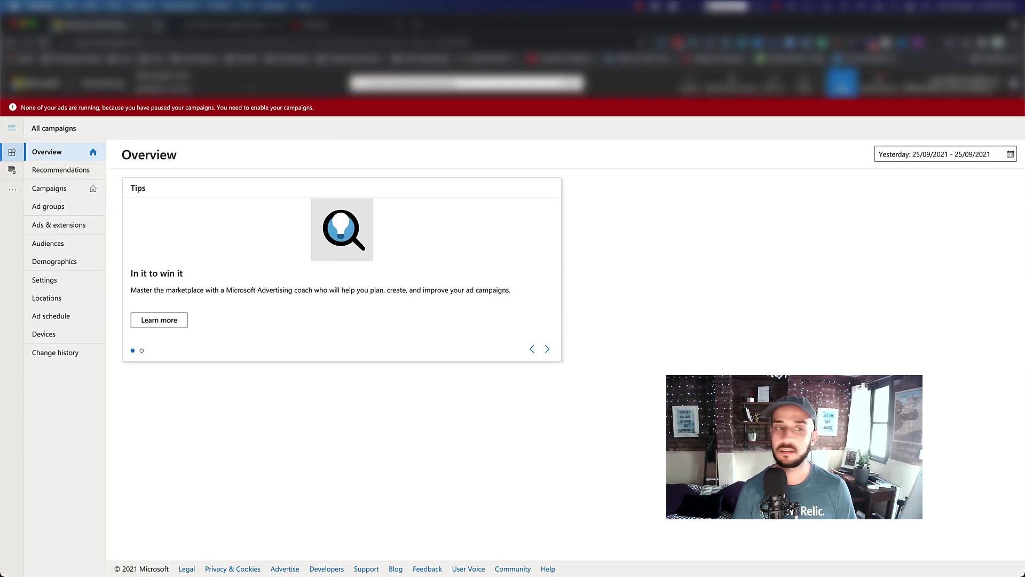
View the tools available in Expert Mode and open the Campaigns list
click(804, 83)
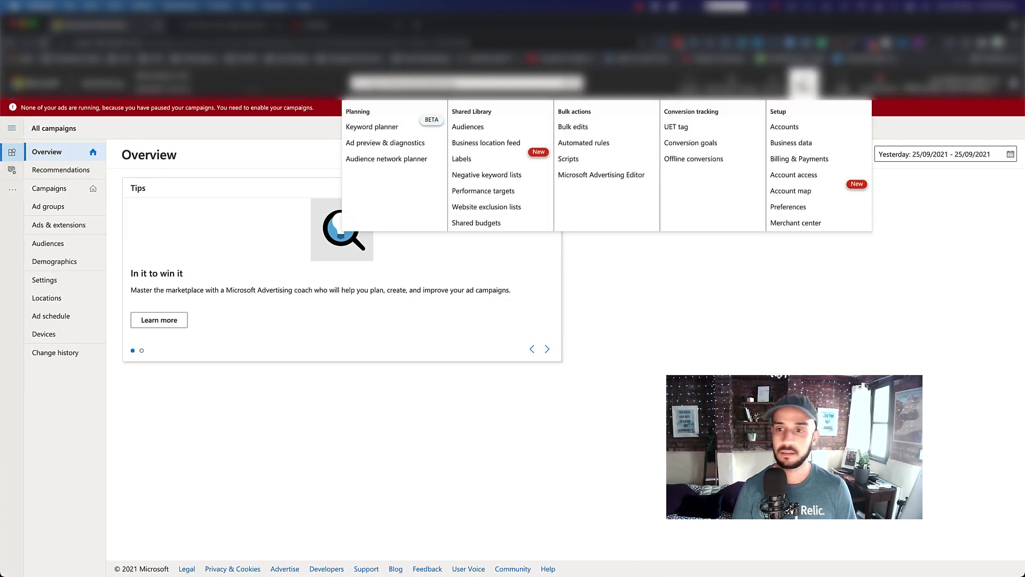
click(652, 350)
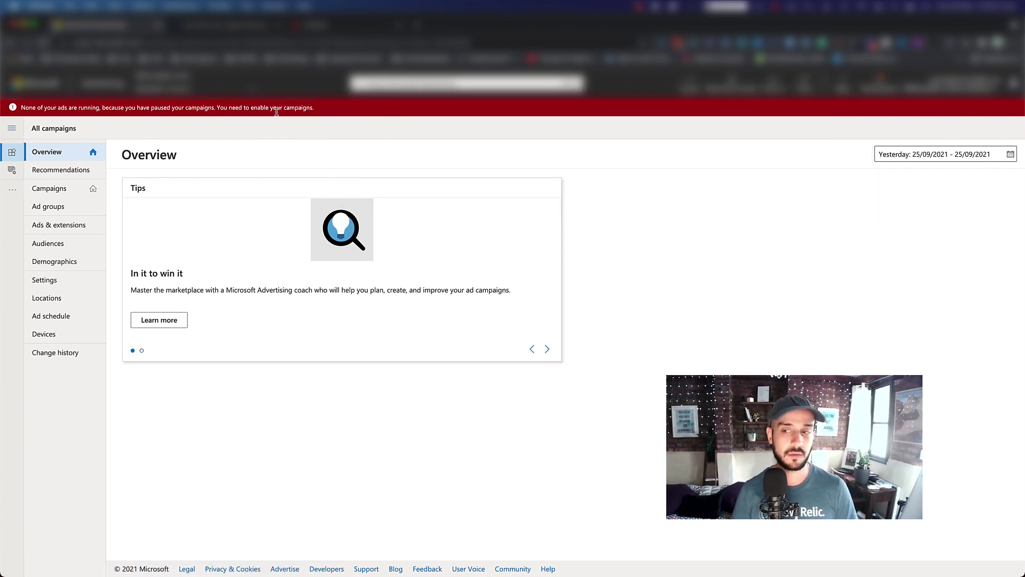
click(70, 188)
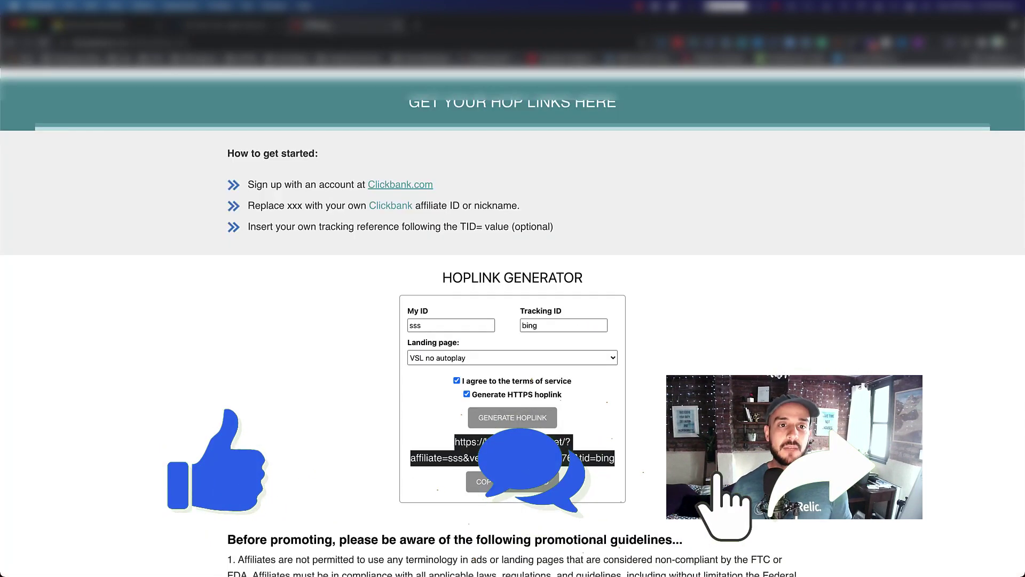
Review the introduction and promotion reasons on the Okinawa Flat Belly Tonic affiliate resources page
scroll(441, 137, up, 20)
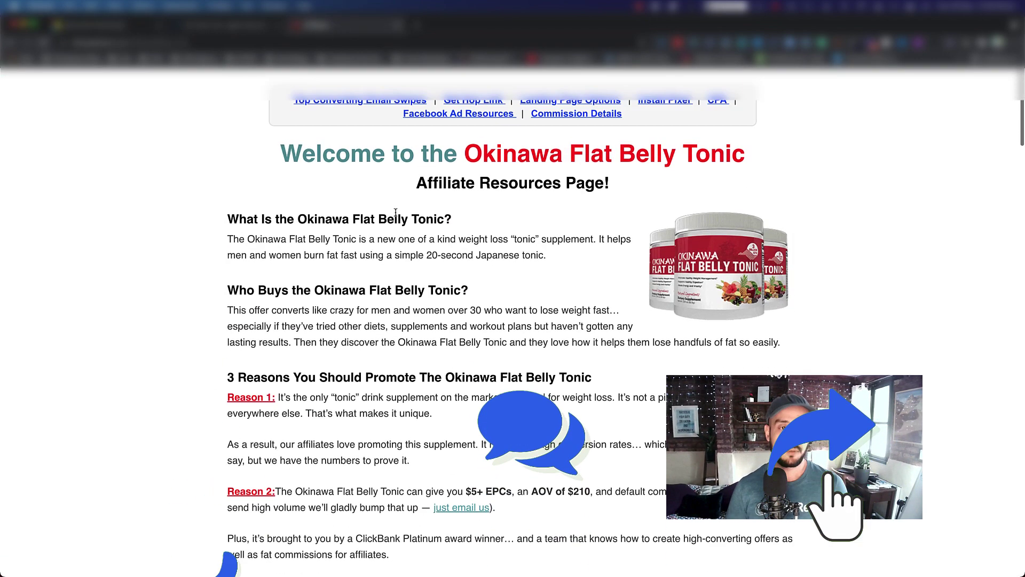
mouse_move(569, 147)
mouse_down()
mouse_move(612, 149)
mouse_move(585, 146)
mouse_up()
click(574, 147)
drag(608, 140, 672, 139)
click(562, 145)
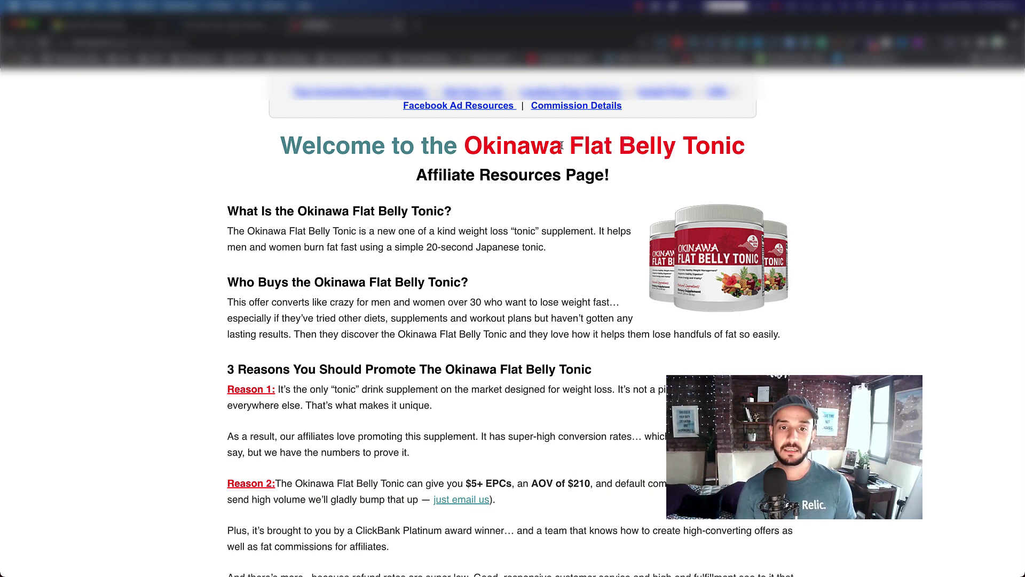
scroll(473, 149, down, 1)
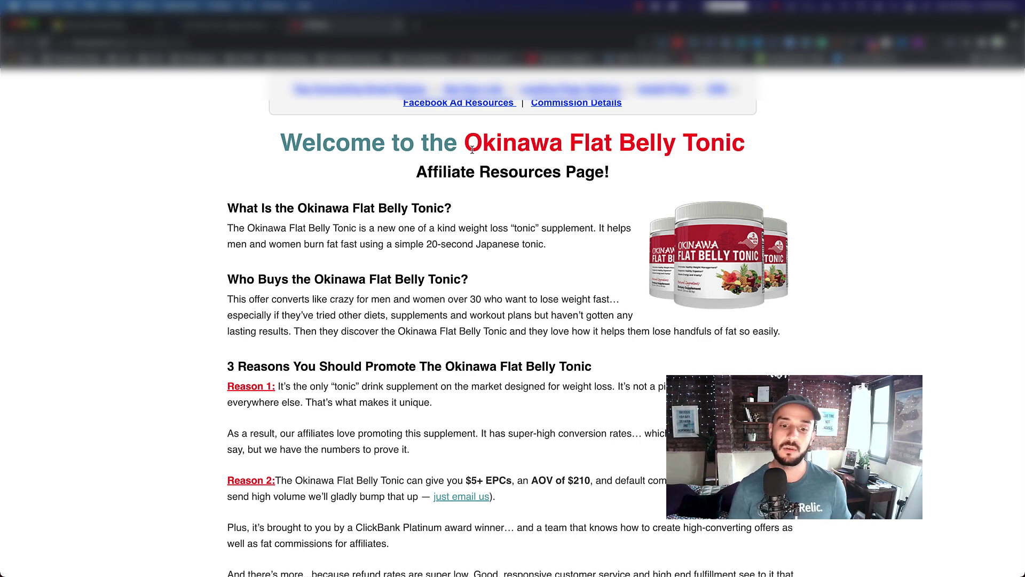
scroll(315, 423, down, 3)
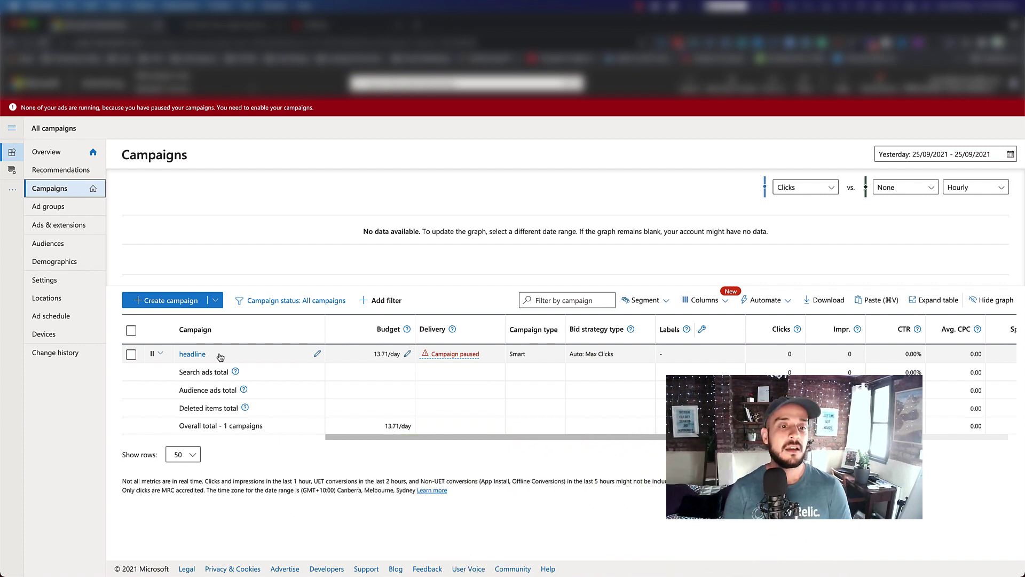
Open the "headline" campaign and review its status, locations, keyword themes and budget
click(191, 356)
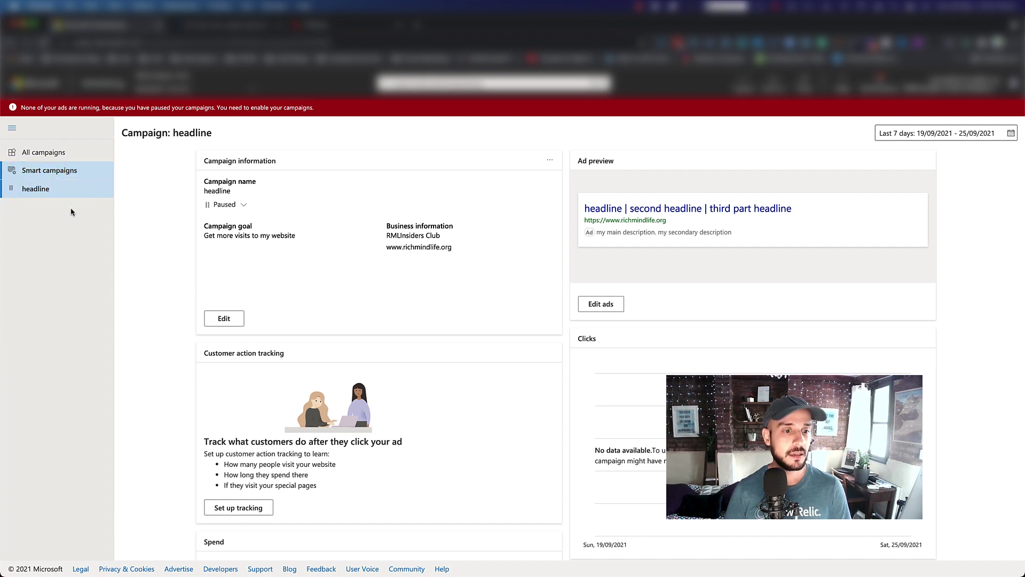
click(244, 205)
click(178, 227)
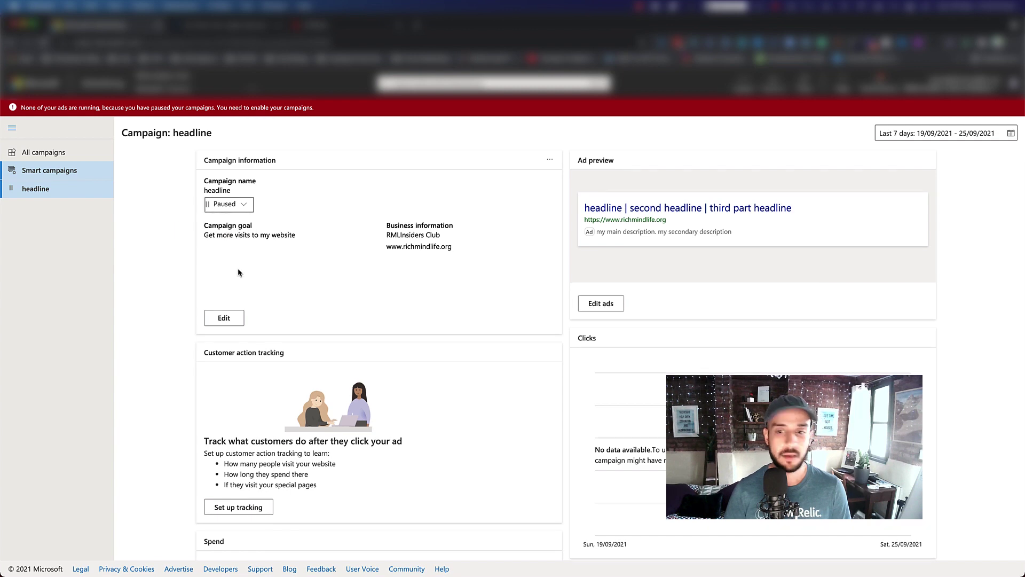
scroll(238, 267, down, 3)
scroll(238, 268, down, 10)
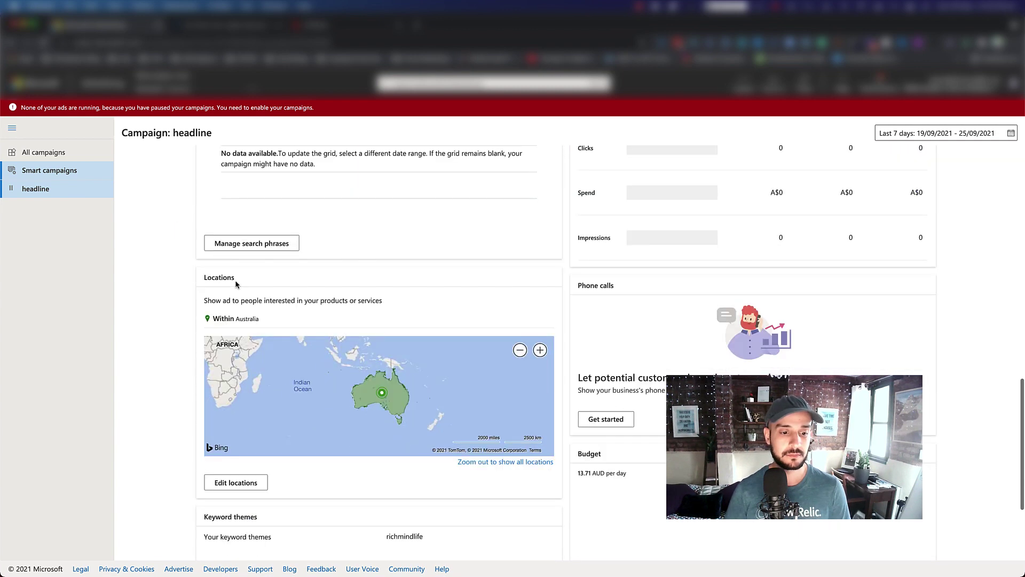
click(21, 129)
click(13, 128)
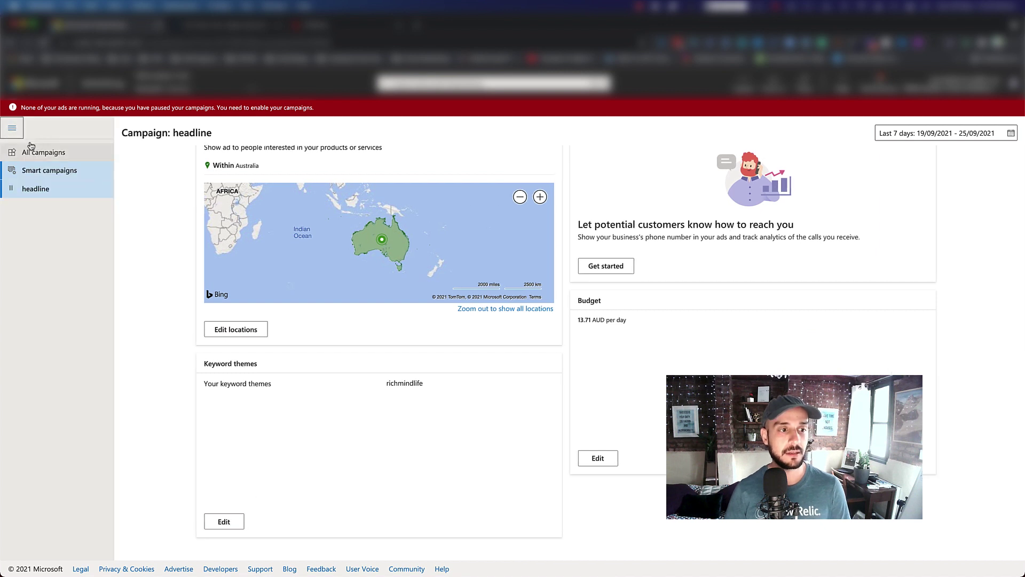
Return to all campaigns and start creating a new campaign from the Campaigns list
click(33, 154)
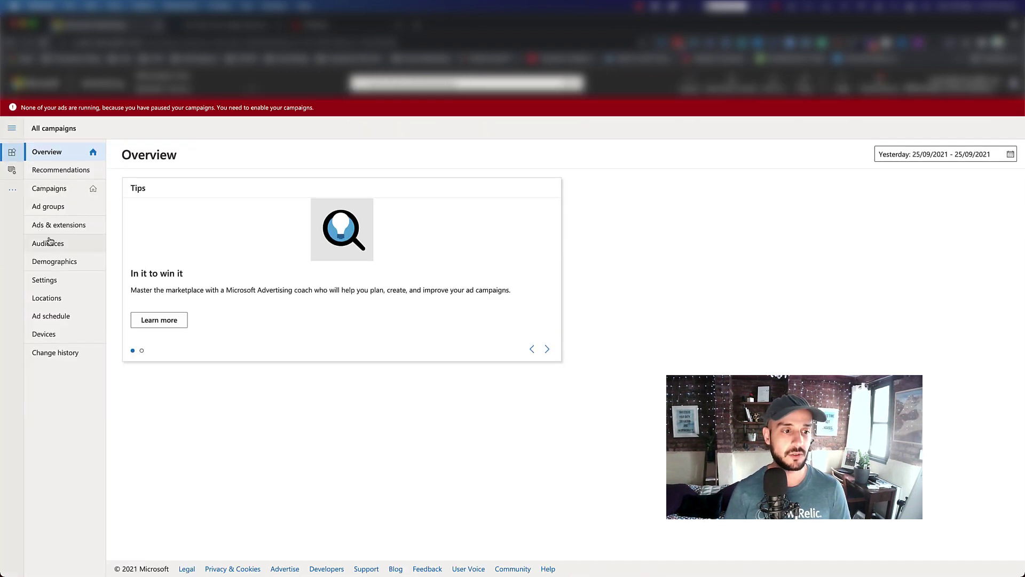
click(77, 196)
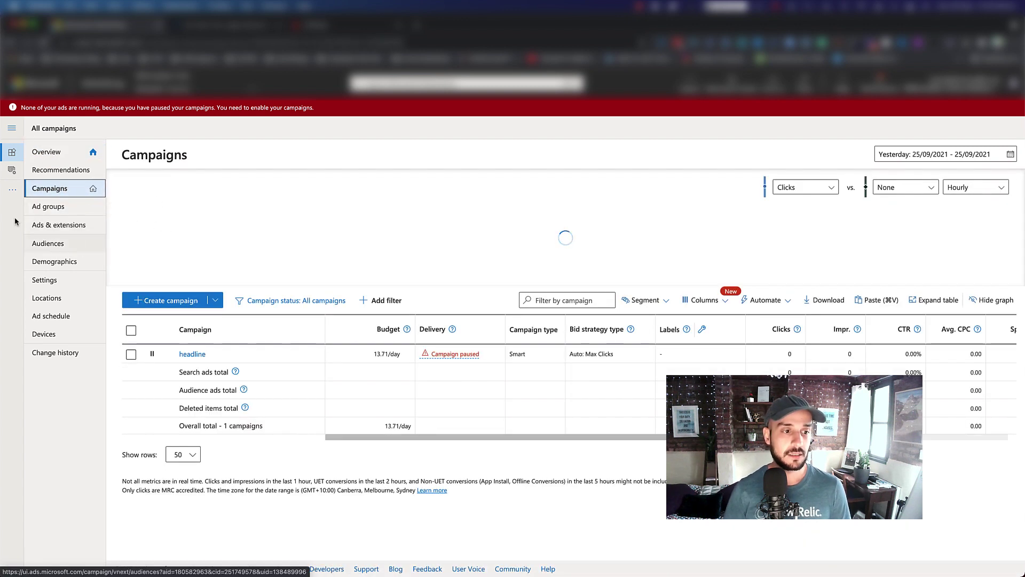
click(168, 302)
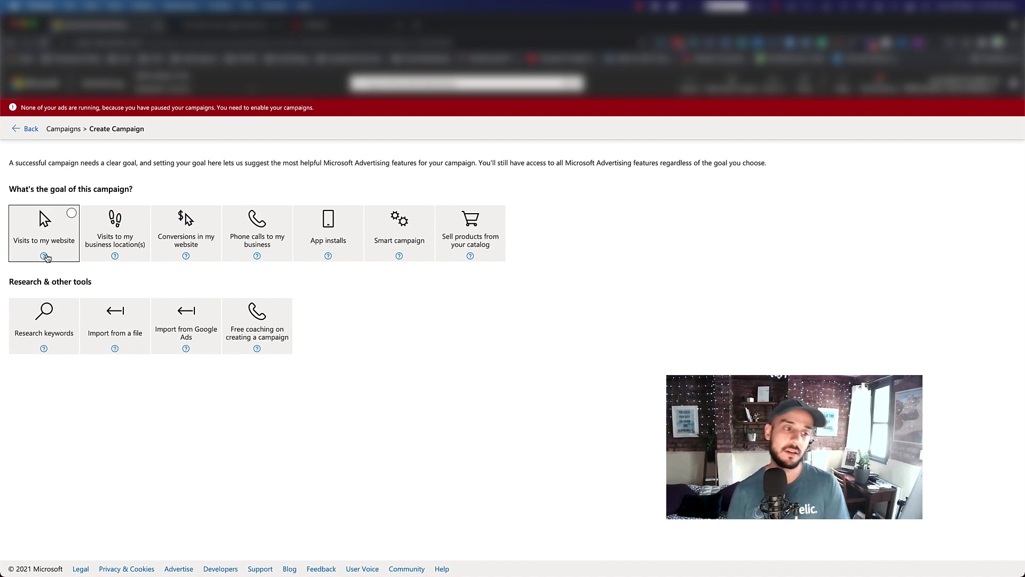
Choose website visits as the campaign goal with Search ads, and name the campaign "Okinawa"
click(47, 256)
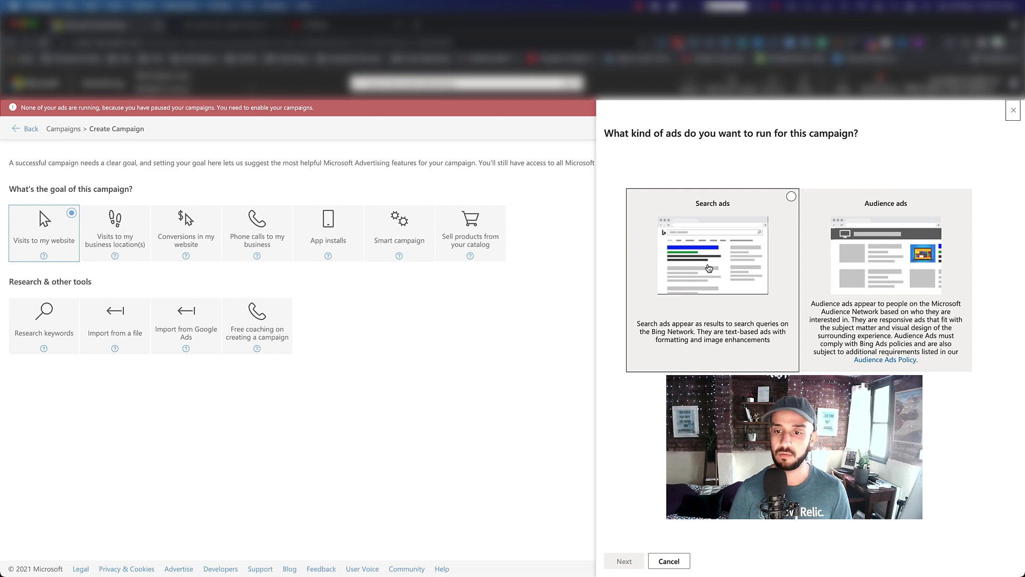
click(704, 272)
click(614, 565)
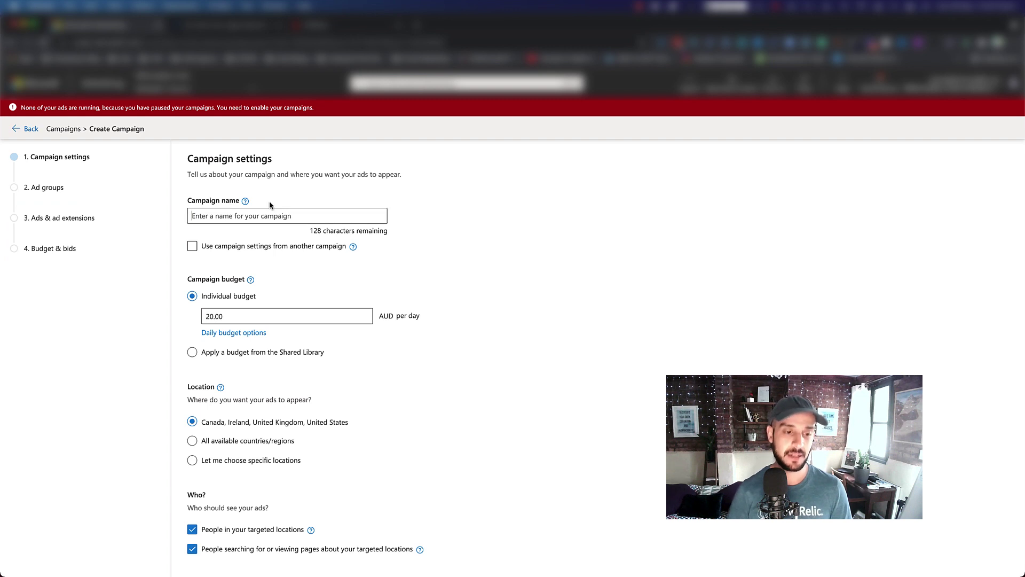
text(Okinawa)
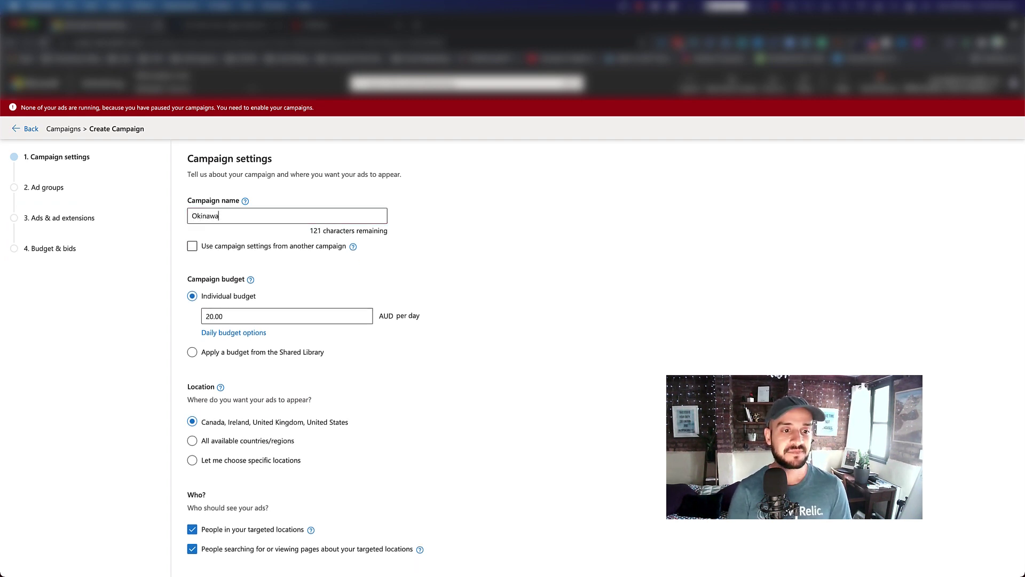
Restrict who sees the ads to people in the targeted locations, excluding people searching for or viewing pages about those locations
click(210, 318)
shift+click(210, 318)
double_click(210, 318)
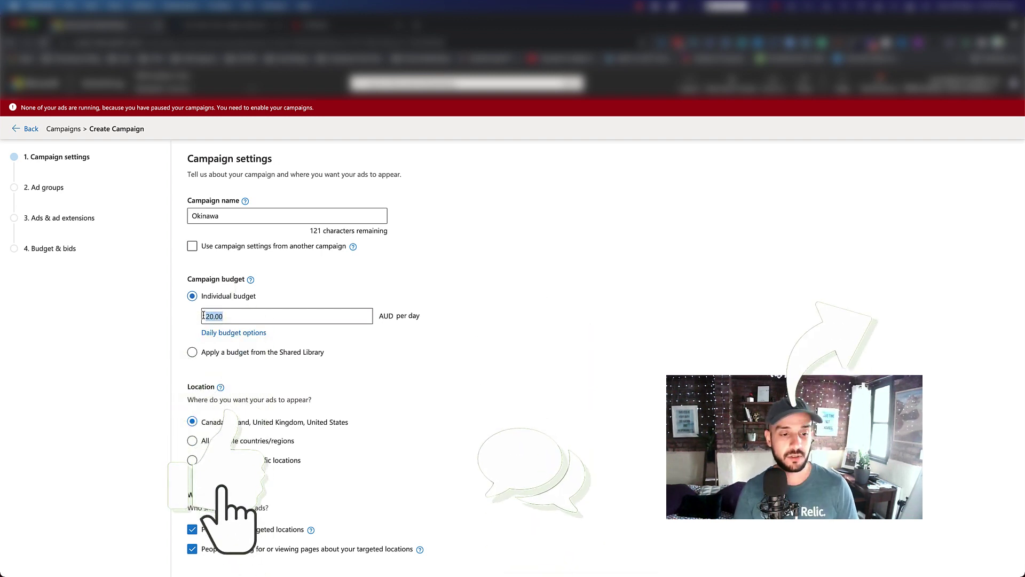
scroll(286, 304, down, 2)
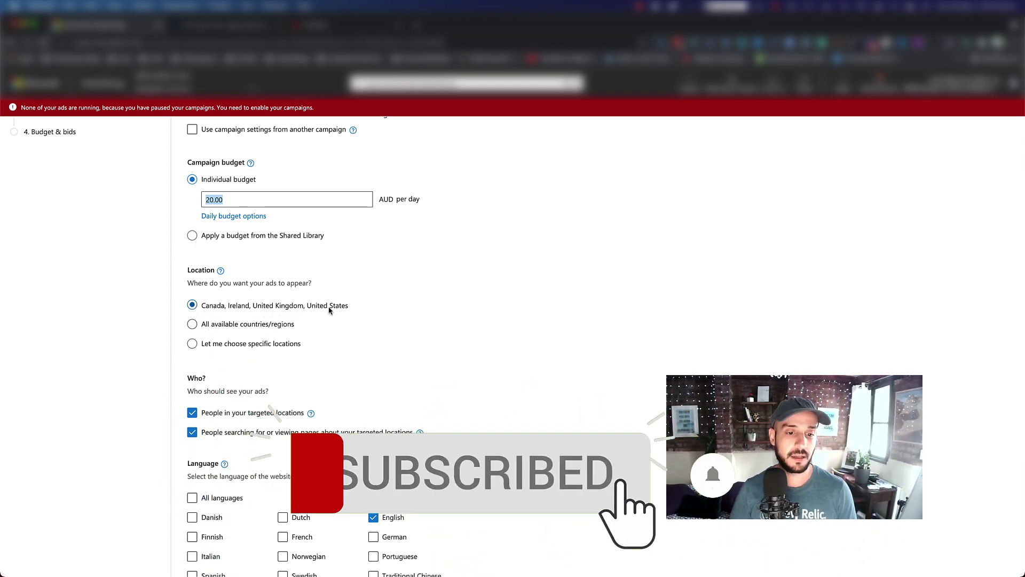
scroll(240, 323, down, 2)
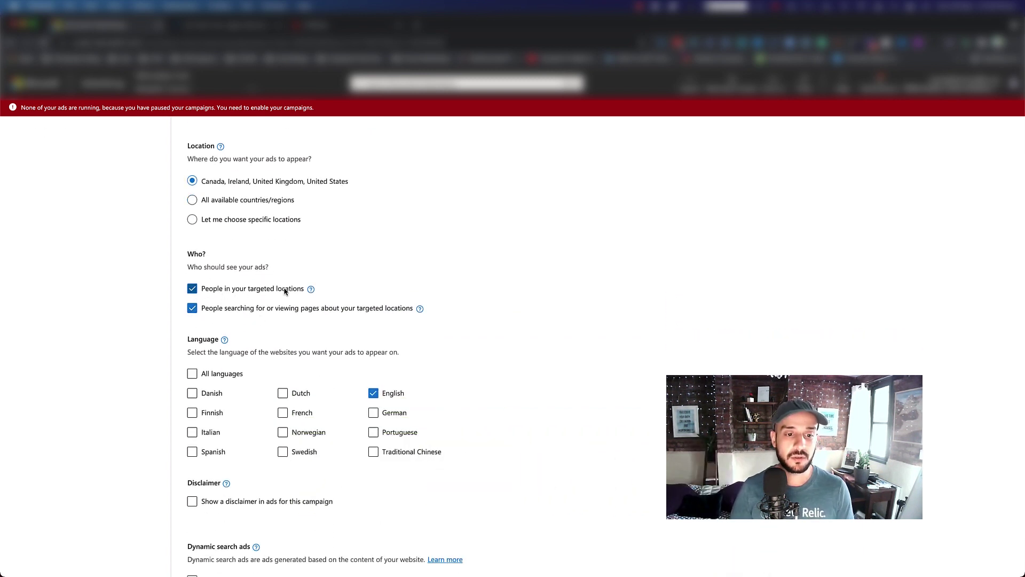
click(234, 293)
click(192, 290)
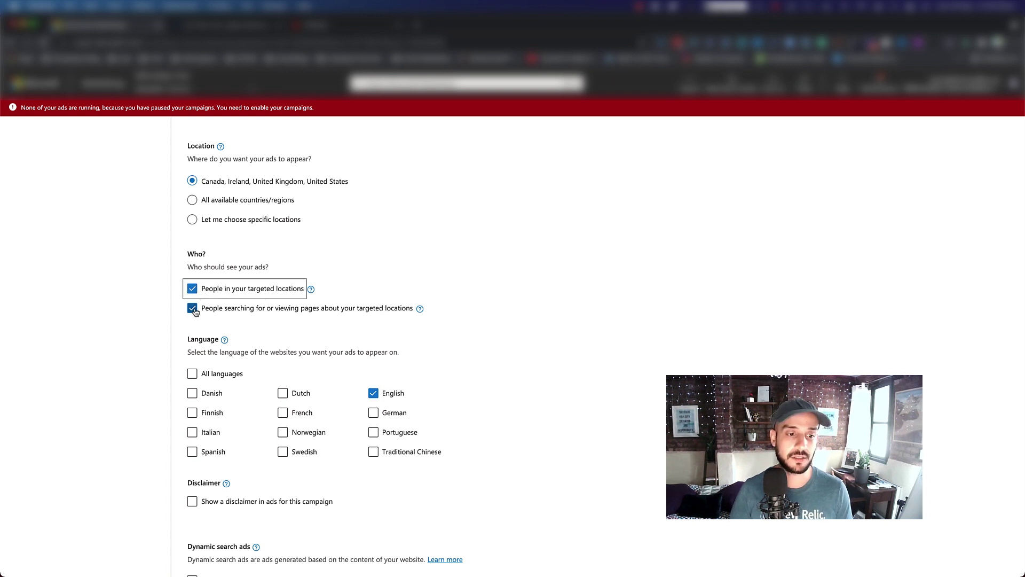
click(191, 309)
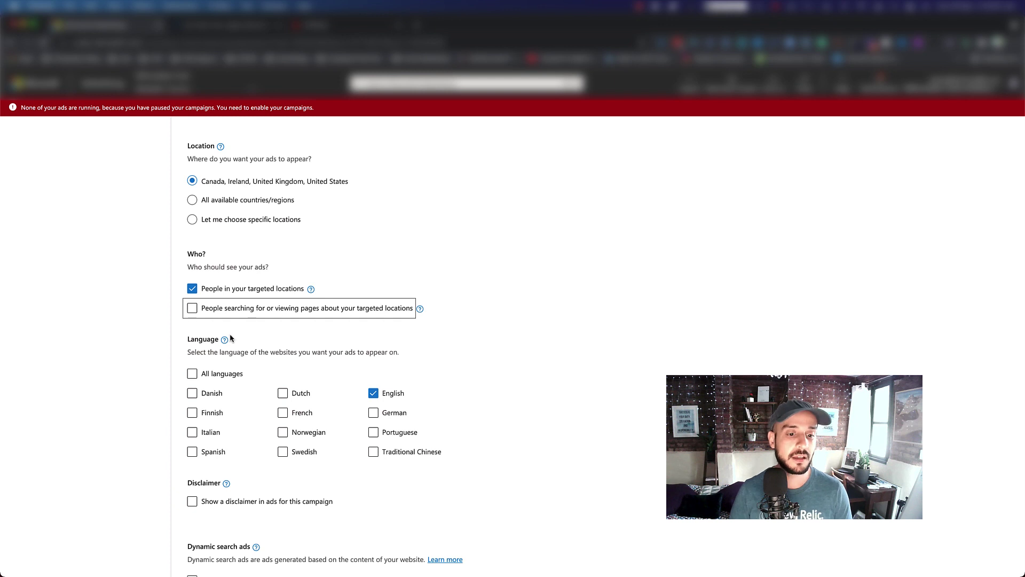
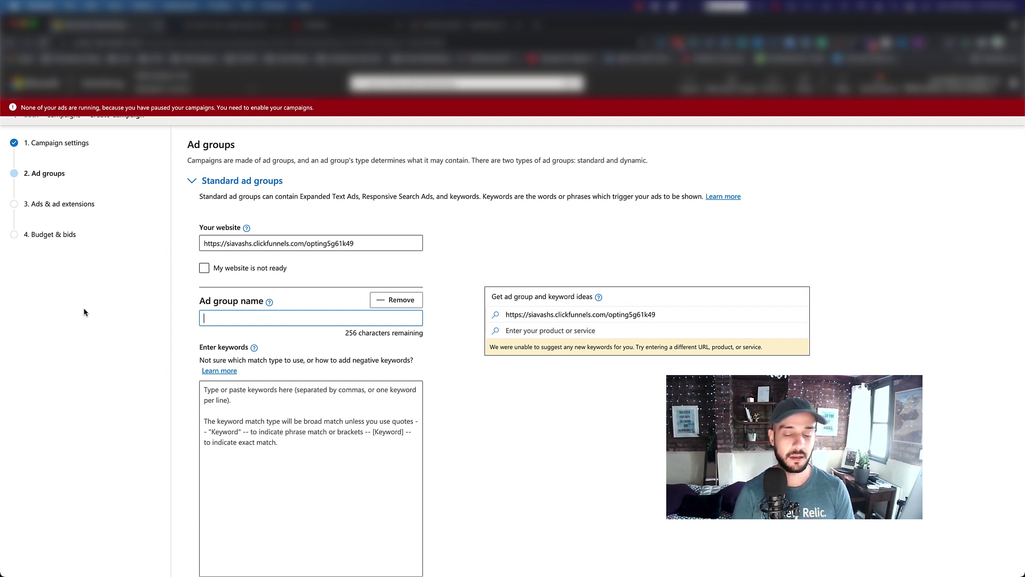
Name the ad group "Removing belly fat" and enter "belly fat" as its keyword
text(Remo)
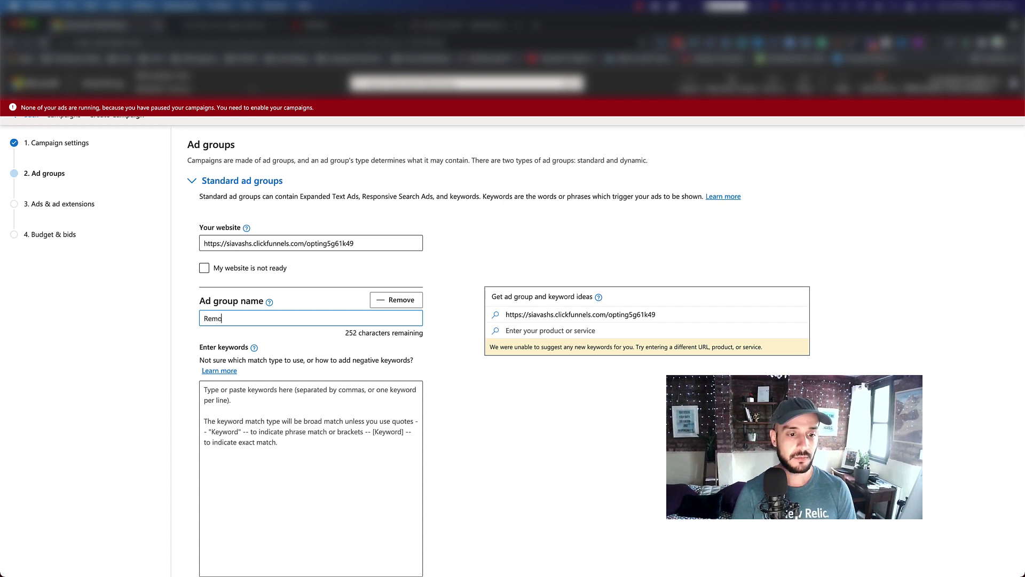
text(ving belly fat)
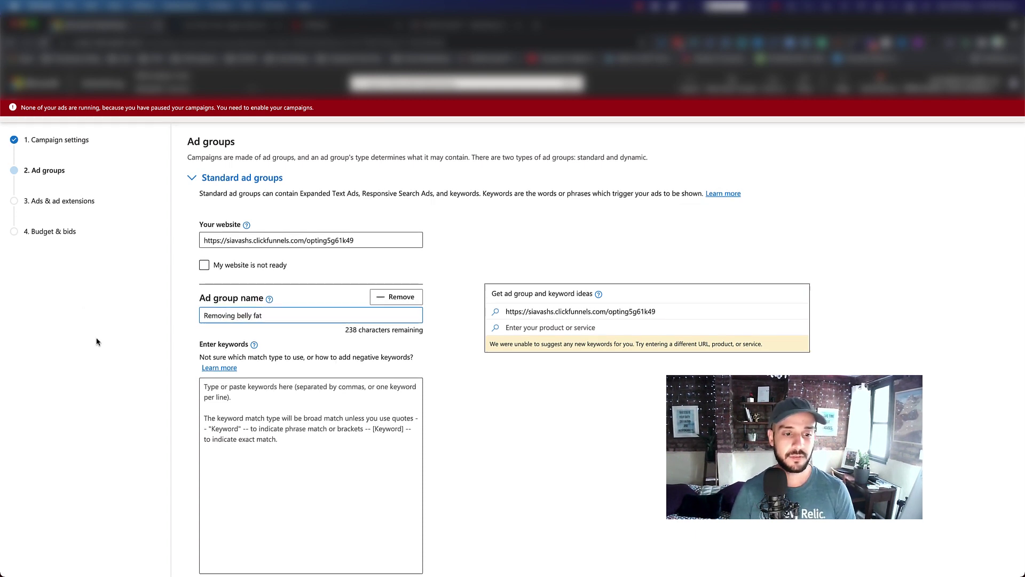
scroll(287, 409, down, 1)
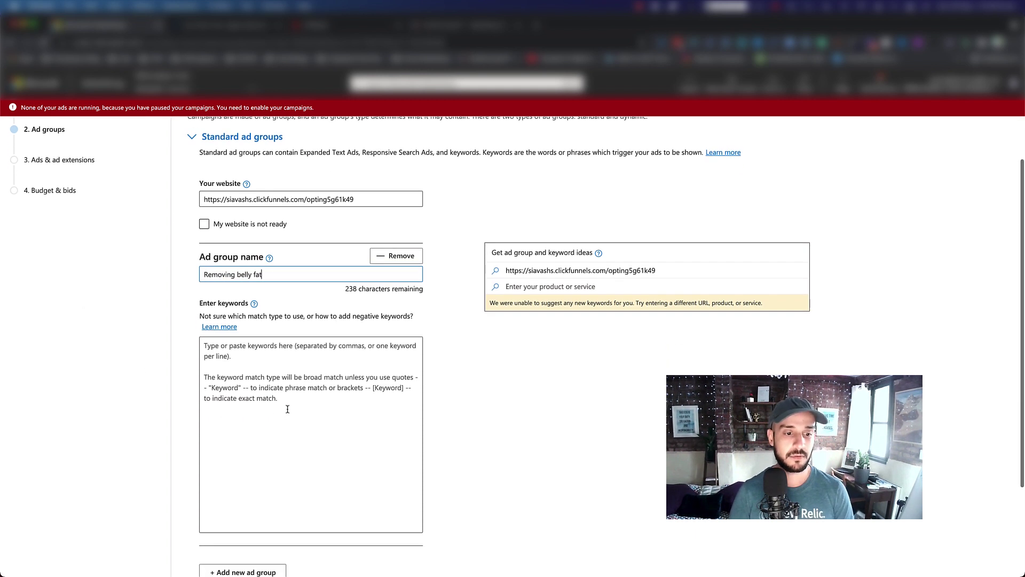
click(248, 364)
text(b)
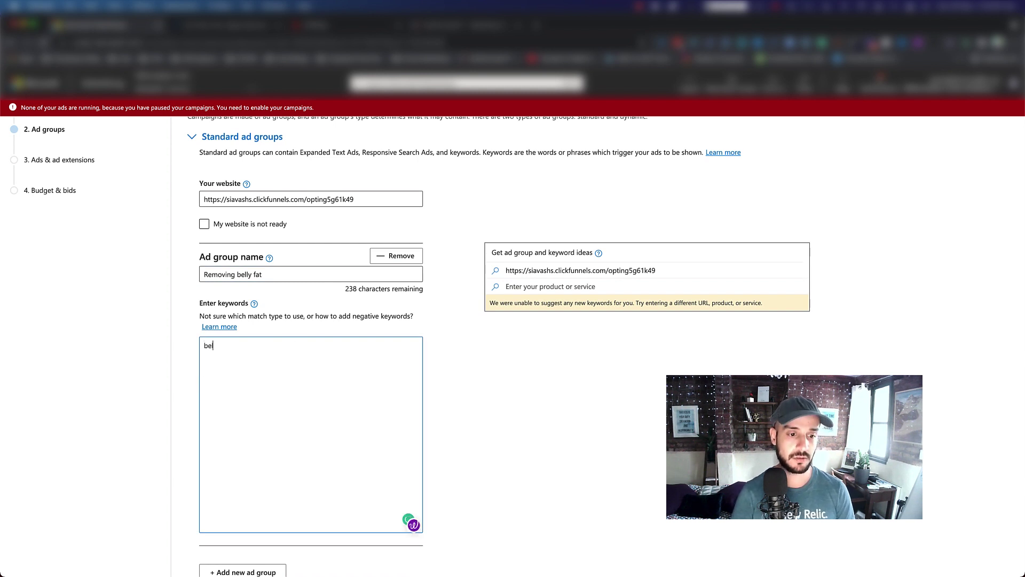
text(elly fat)
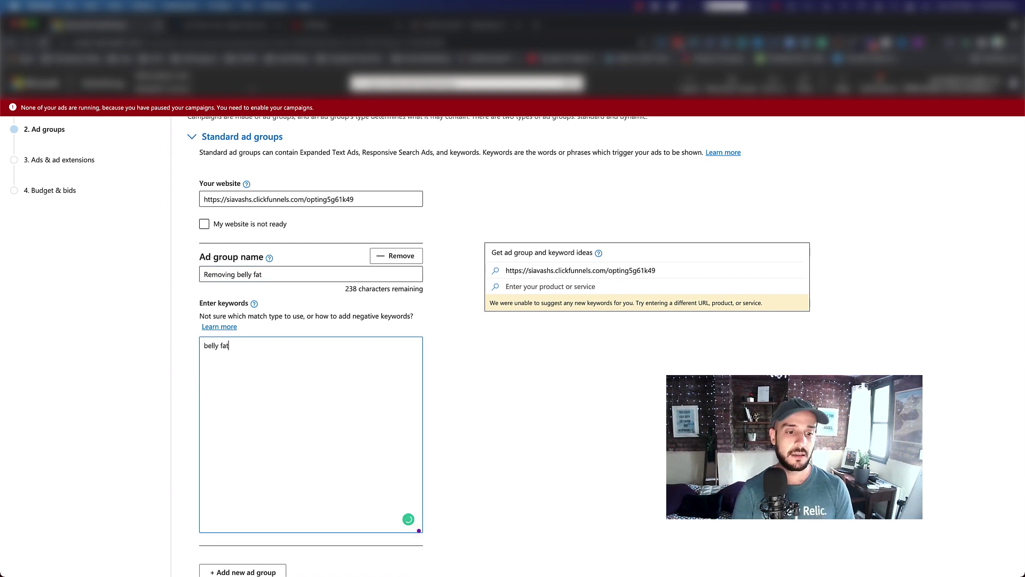
Get keyword ideas for "belly fat", add the suggested "Lose Stomach Fat" ad group, and save to continue to ads and extensions
scroll(289, 384, down, 2)
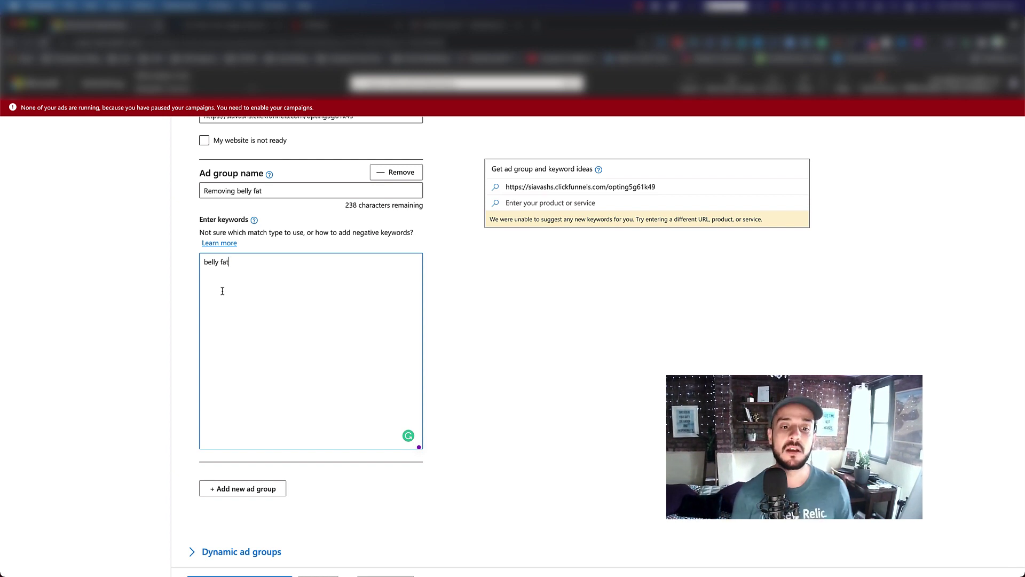
click(534, 202)
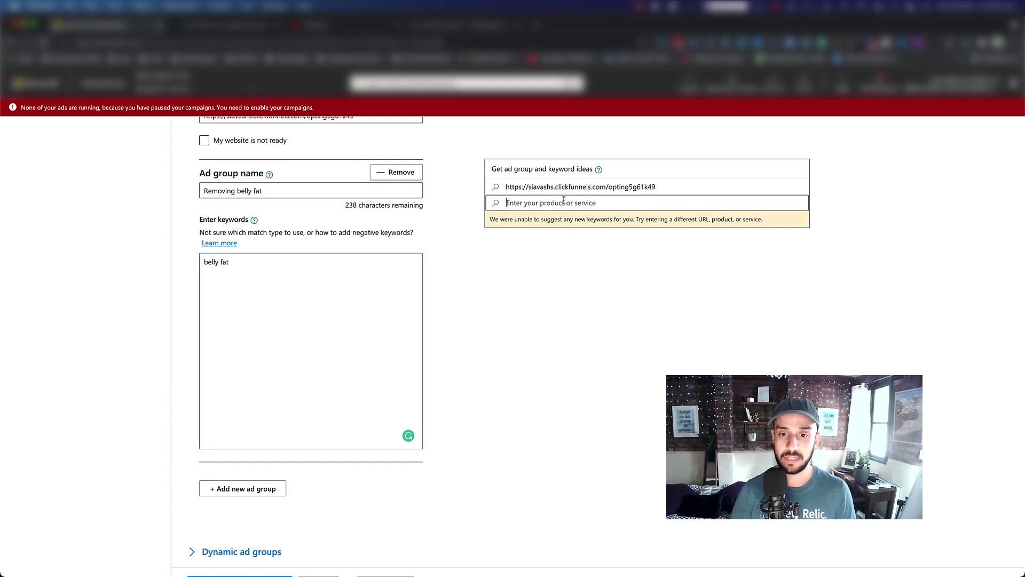
text(be)
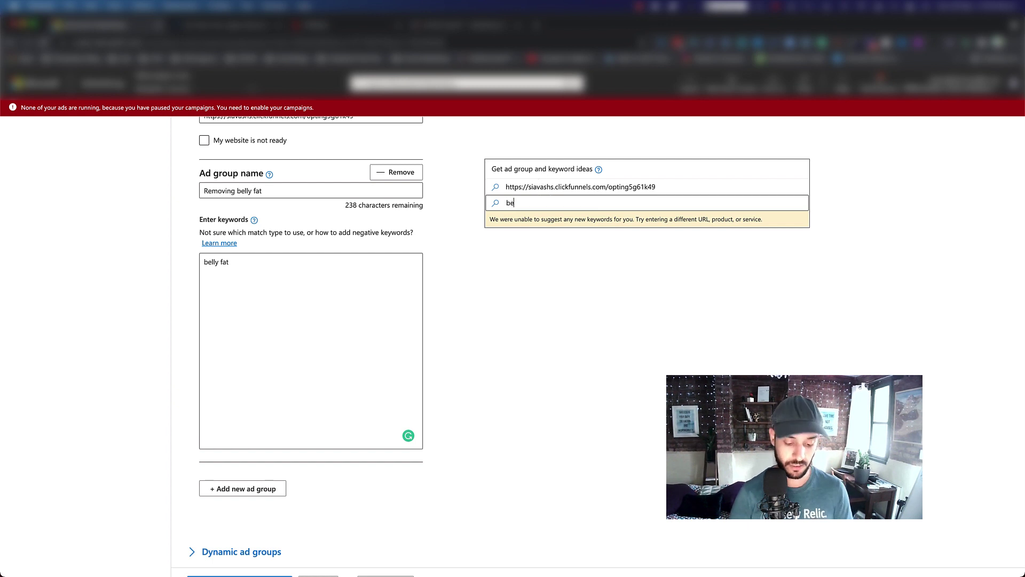
text(lly fat)
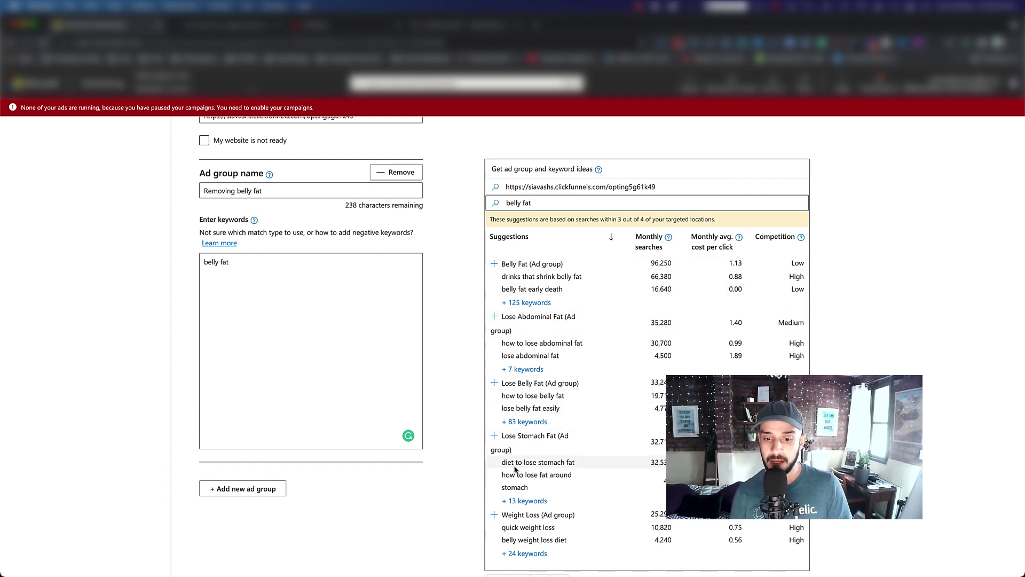
click(494, 436)
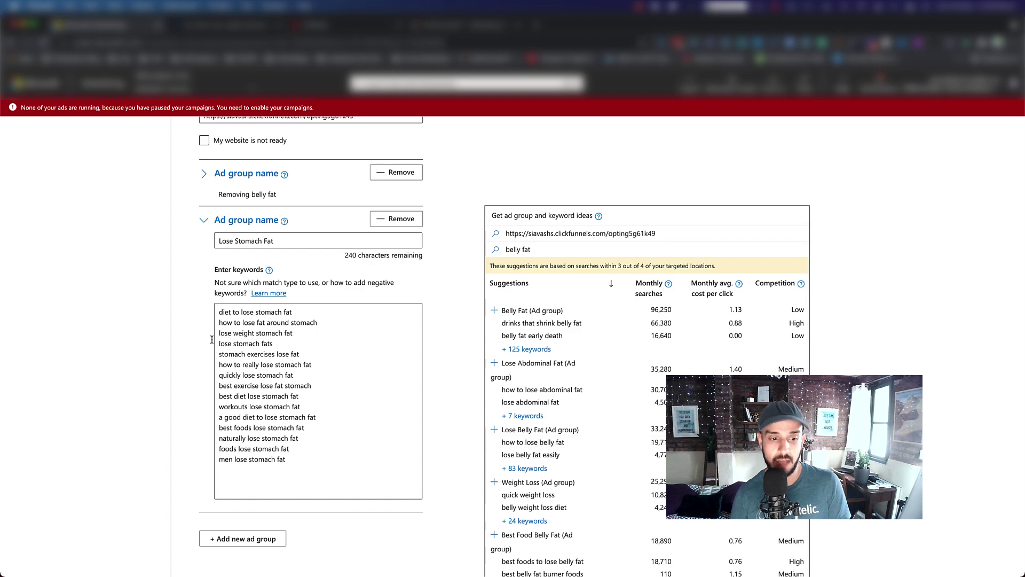
scroll(293, 419, down, 4)
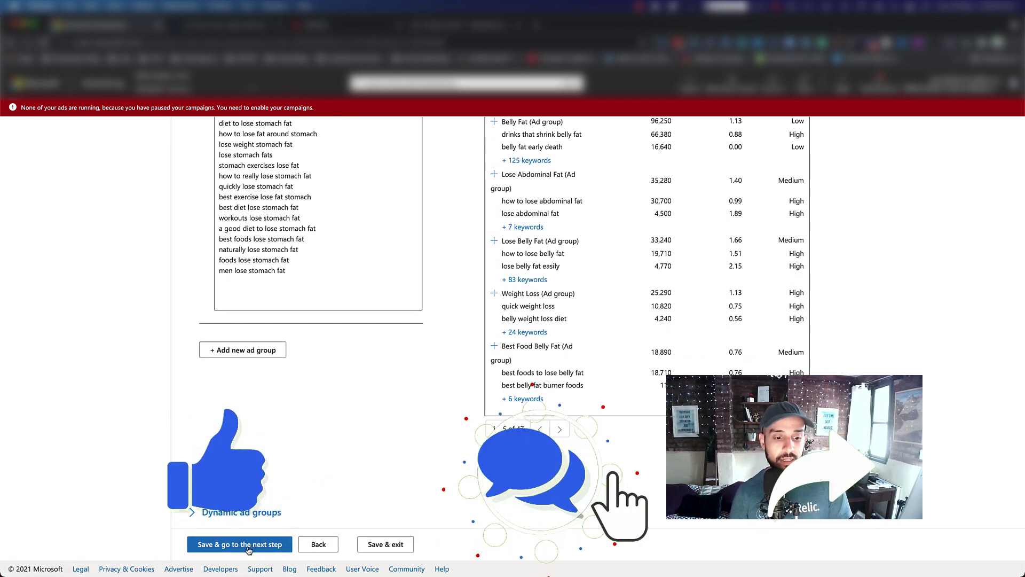
click(233, 548)
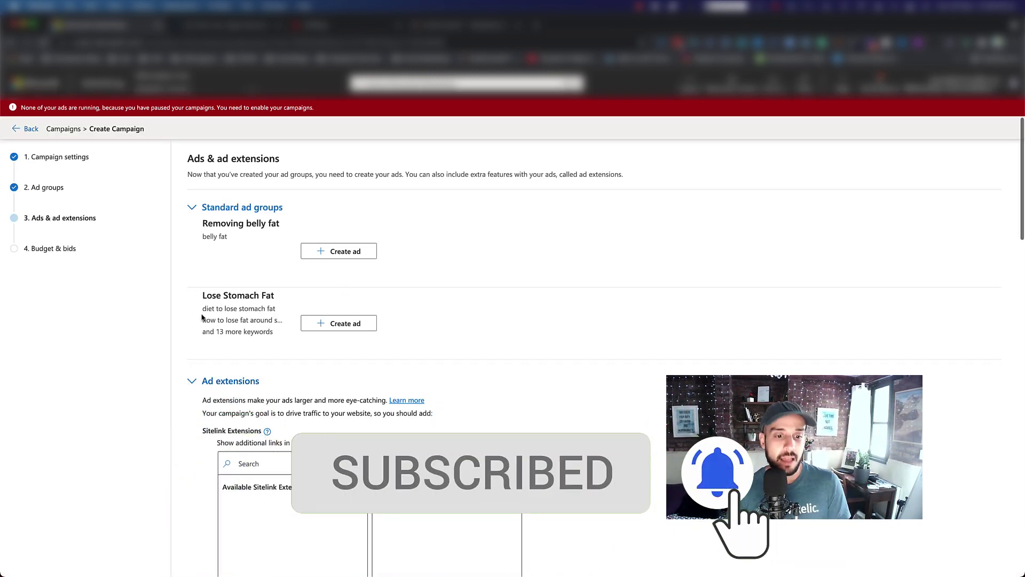
Create a responsive search ad for the Lose Stomach Fat group, using the clickfunnels.com page ending in "/opting5g61k49" as its final URL
click(331, 324)
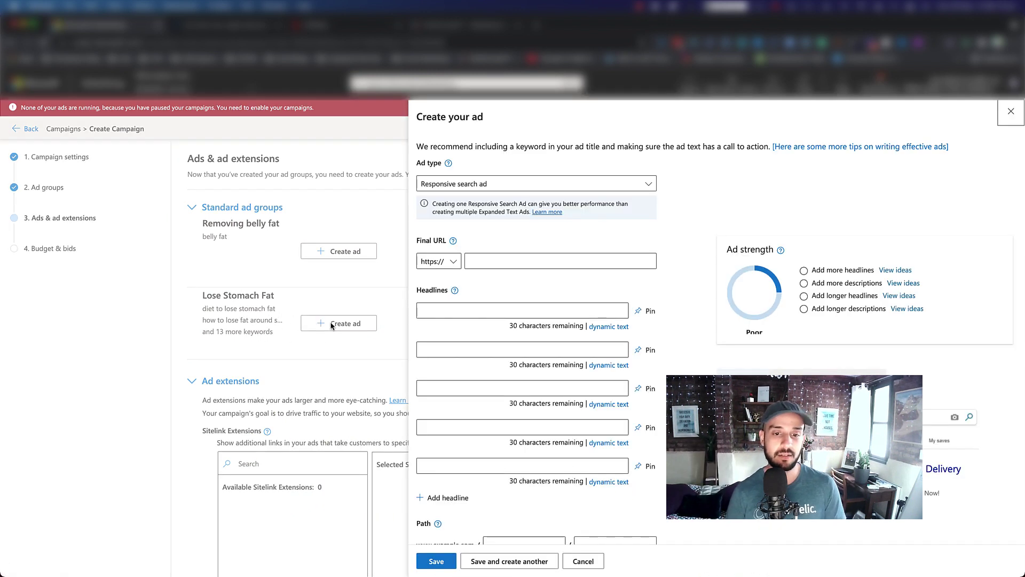
click(479, 260)
right_click(479, 260)
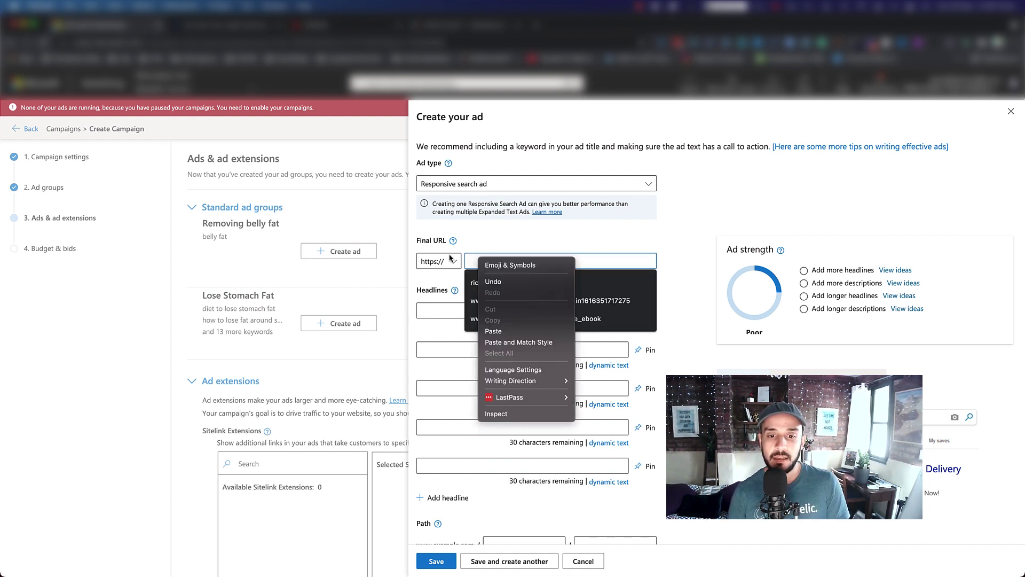
click(473, 260)
text(savashs.clickfunnels.com/opting5g61k49)
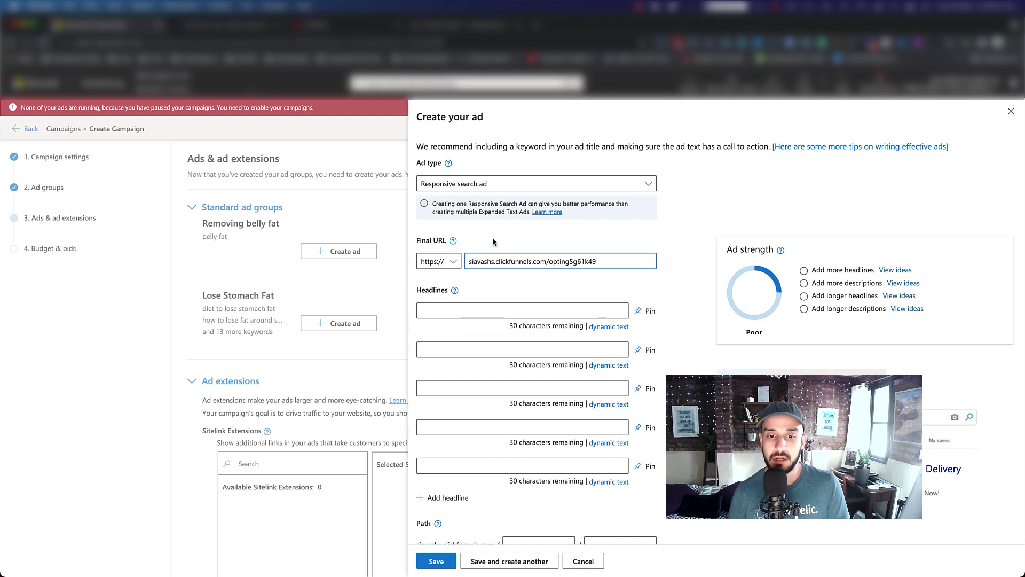
Using the Flat Belly Tonic sales page heading, set the first two ad headlines to "Ancient Japanese Tonic" and "Melts 54 LBS Of Fat"
click(434, 308)
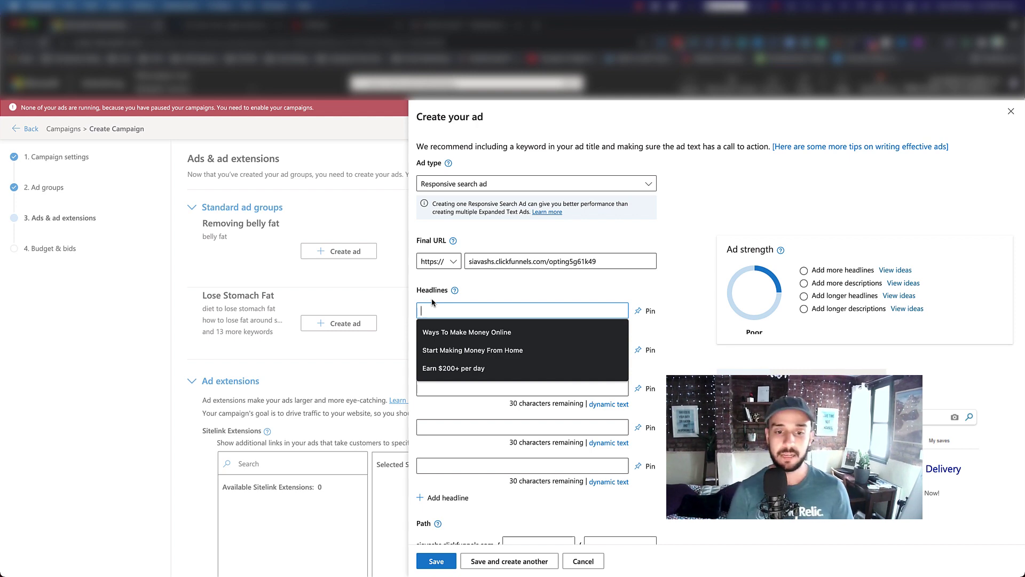
click(351, 27)
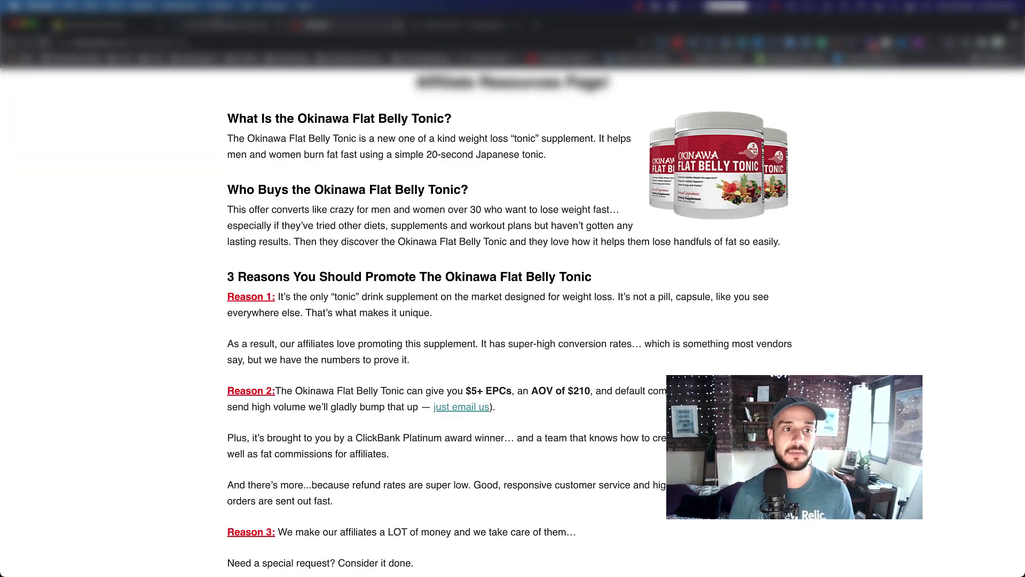
click(219, 25)
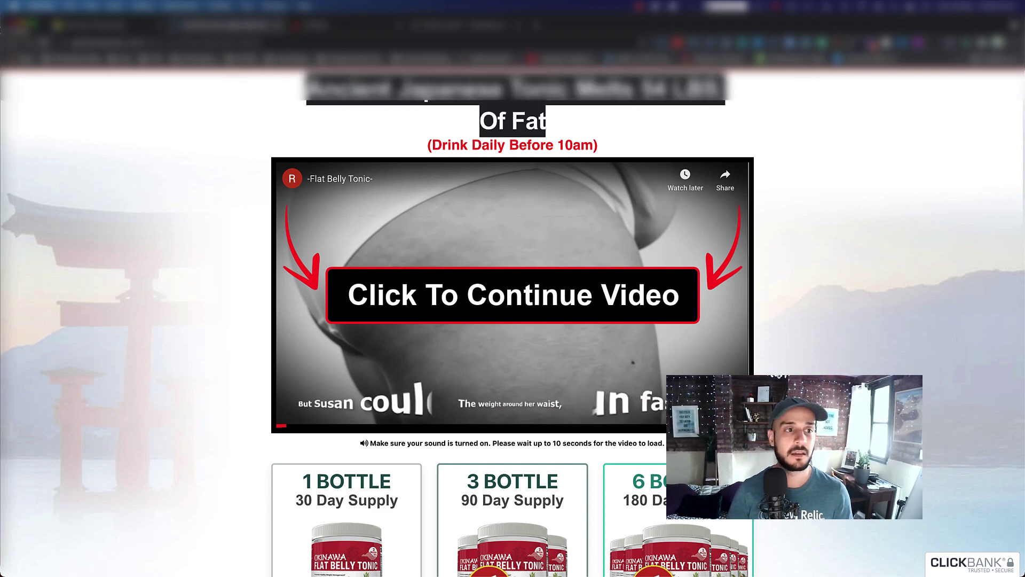
click(80, 25)
text(Ancient Japanese Tonic Melts 54 LBS Of Fat)
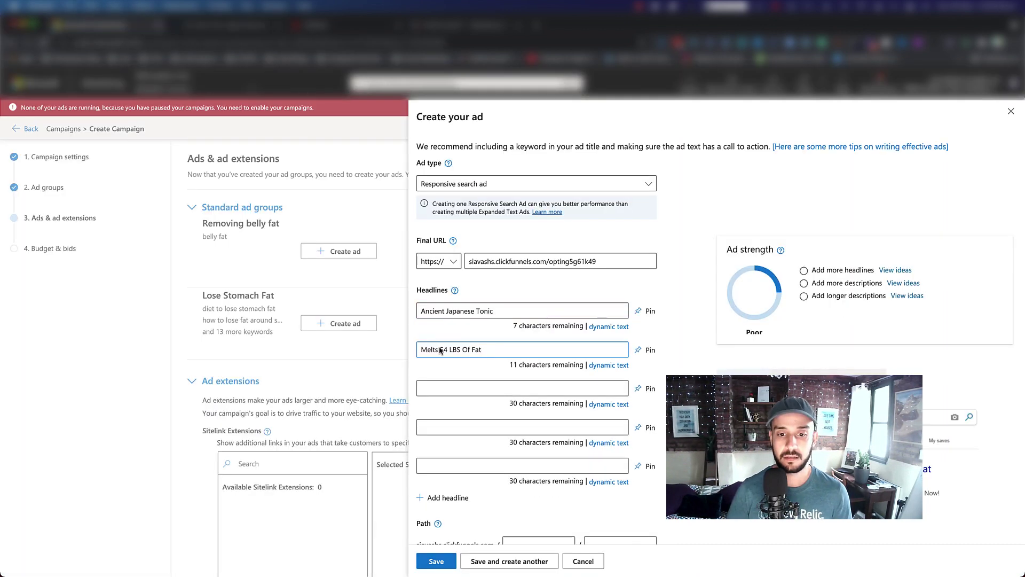
click(501, 314)
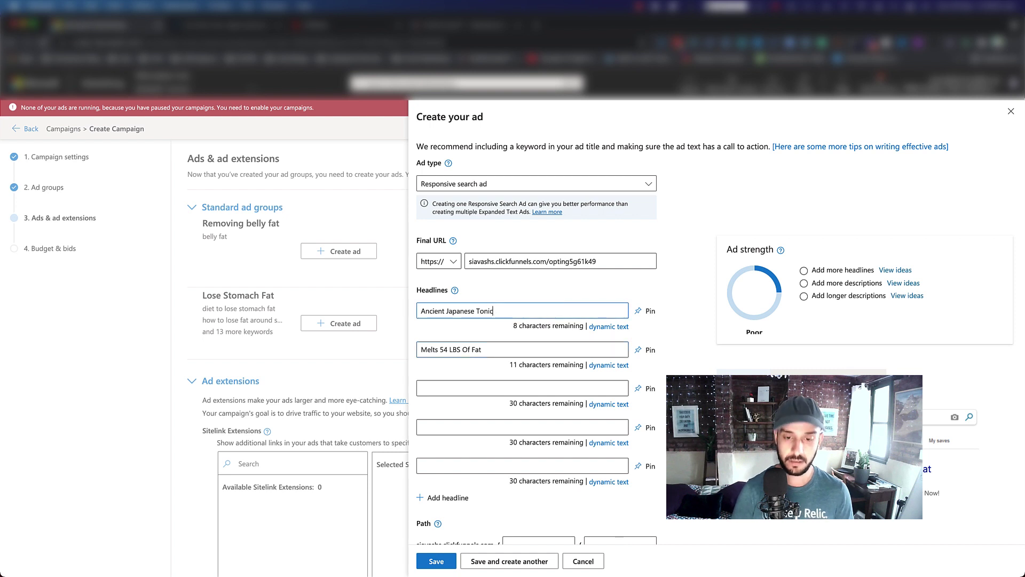
Set the third ad headline to "Drink with your breakfast", keeping it within the 30-character limit
click(436, 392)
click(446, 365)
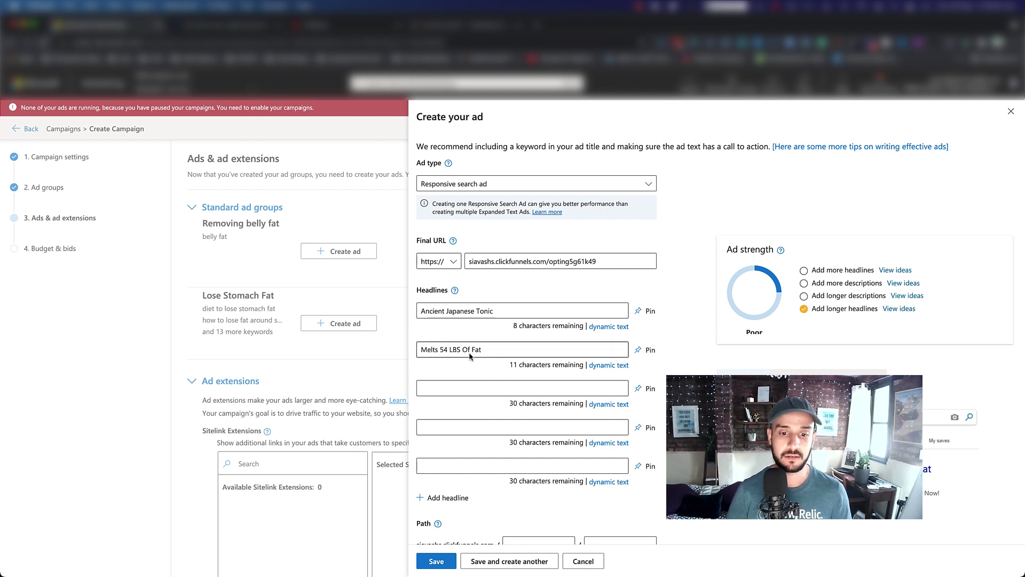
click(435, 384)
text(D)
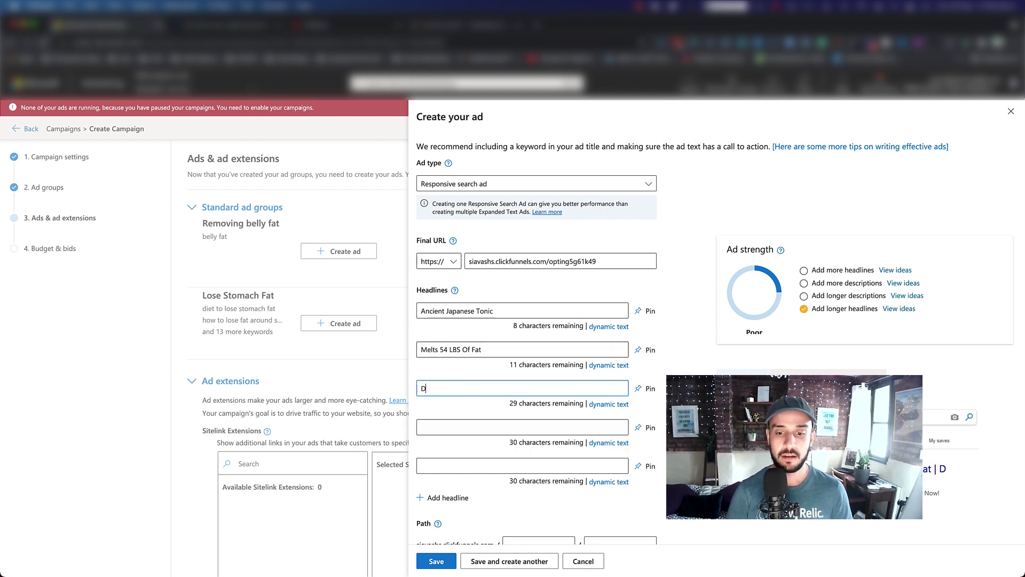
text(rink S)
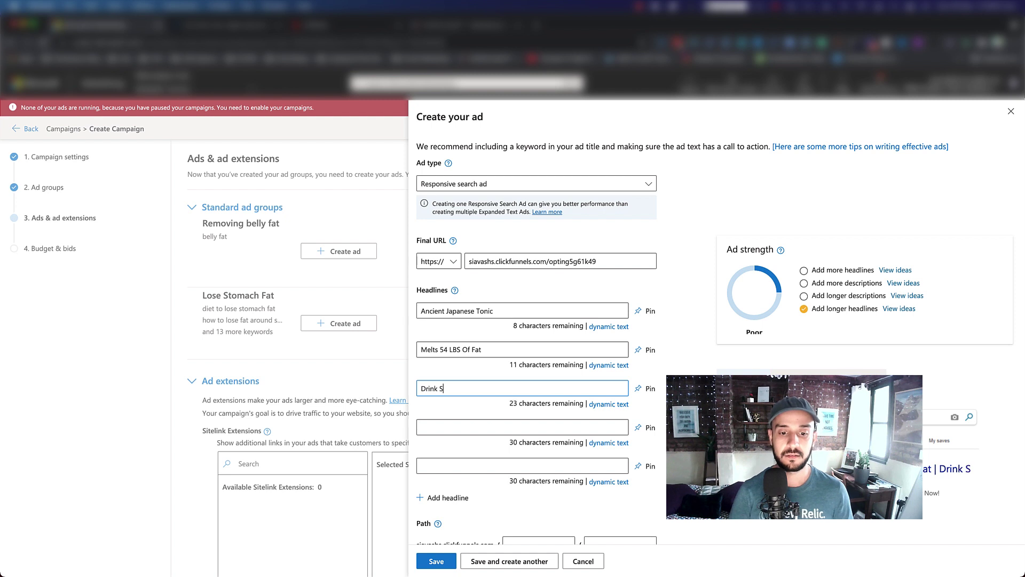
text(im;y)
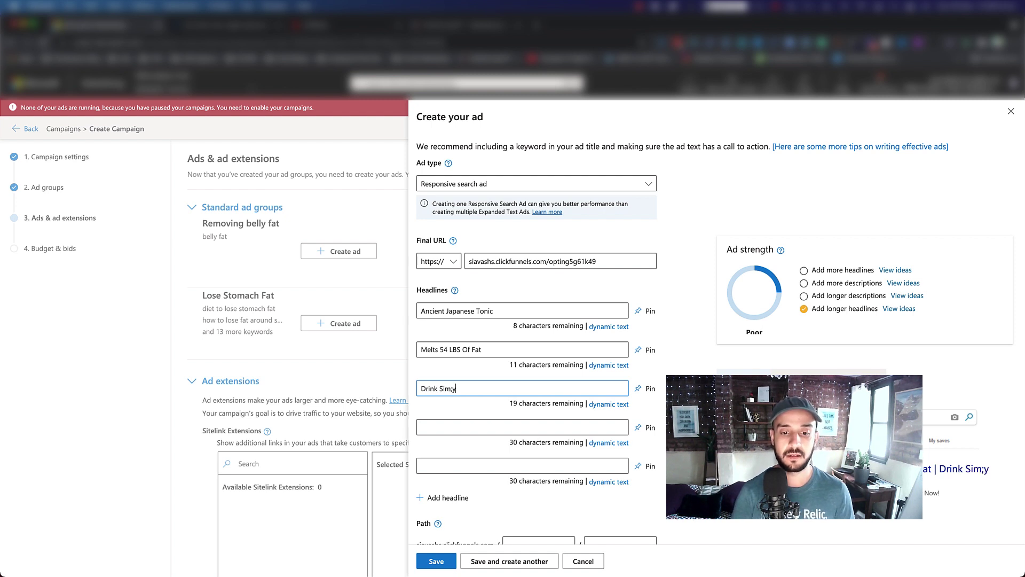
key(BackSpace)
key(BackSpace)
text(ly with your)
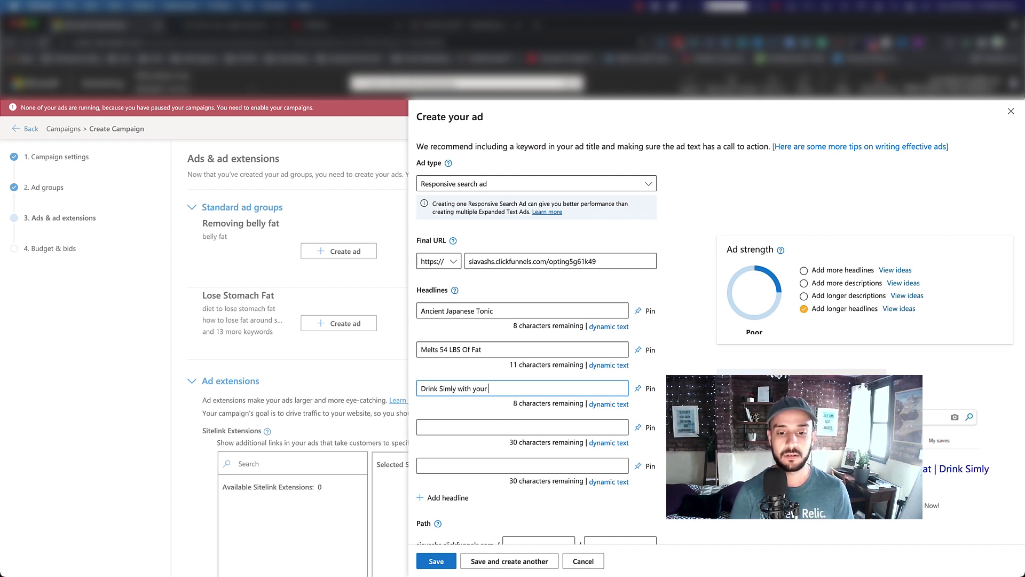
text( breakfast)
key(BackSpace)
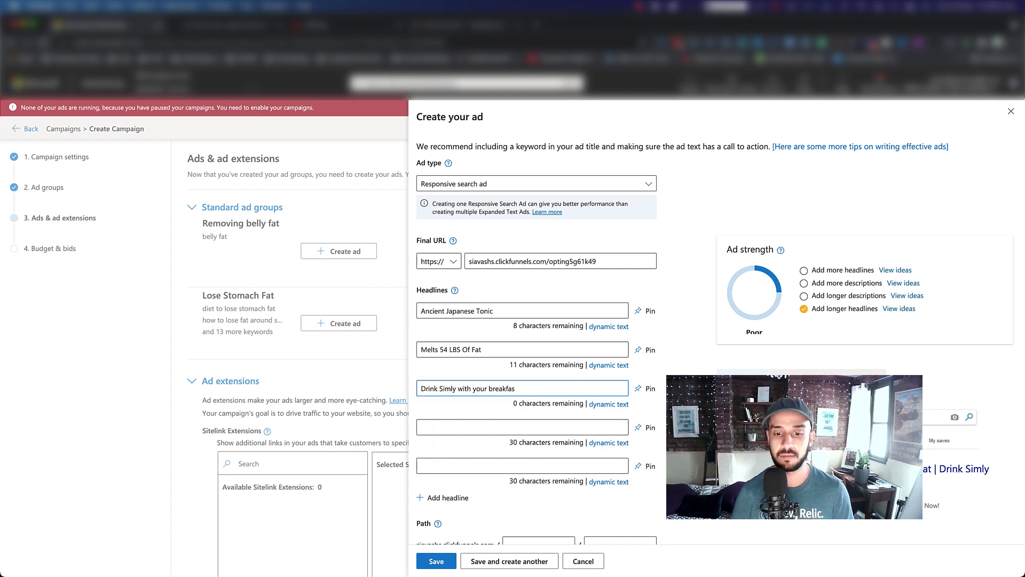
text(t)
double_click(448, 388)
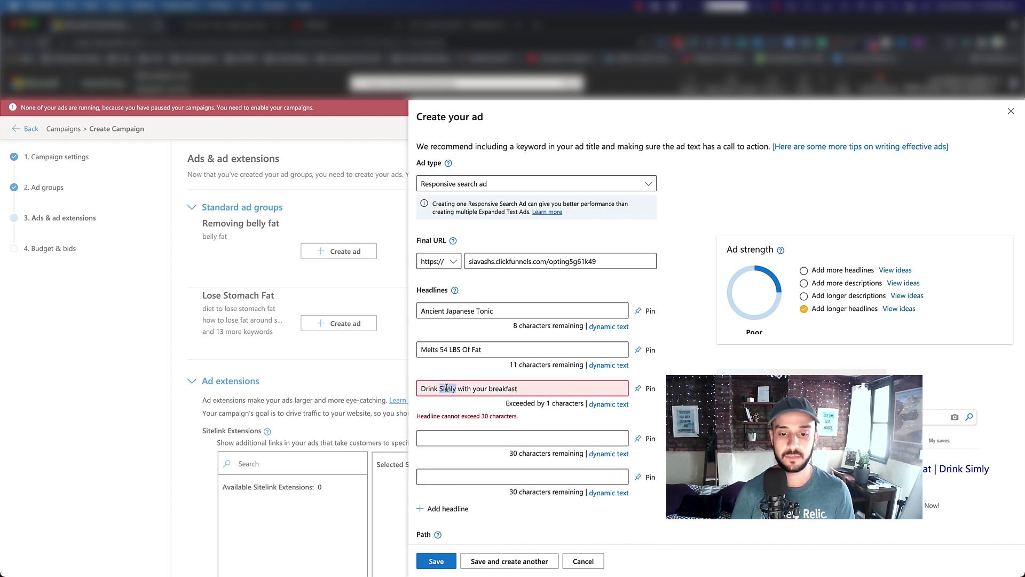
key(BackSpace)
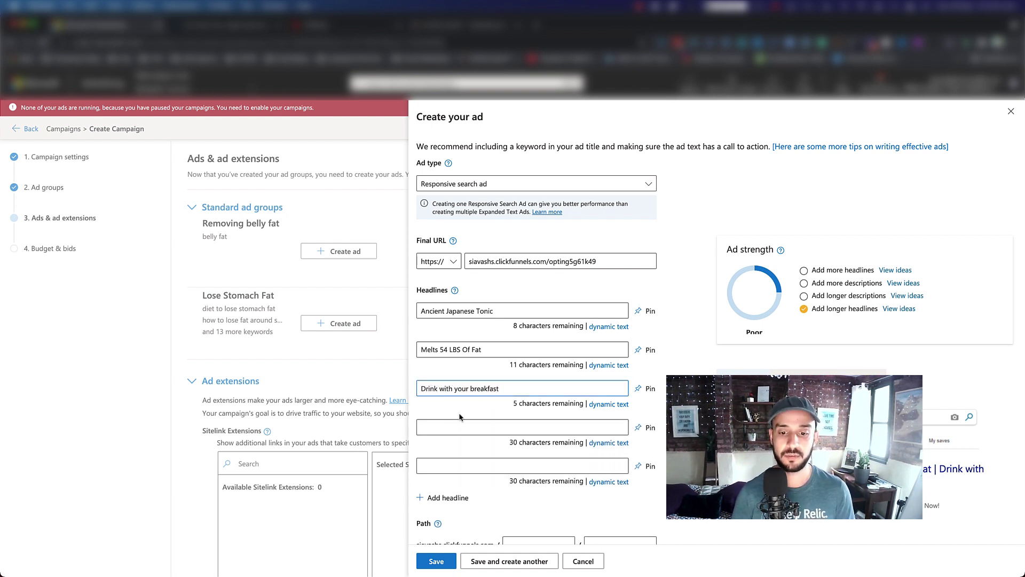
Copy the Reason 1 text from the Okinawa Flat Belly Tonic affiliate resources page into the ad's first description
scroll(459, 433, down, 2)
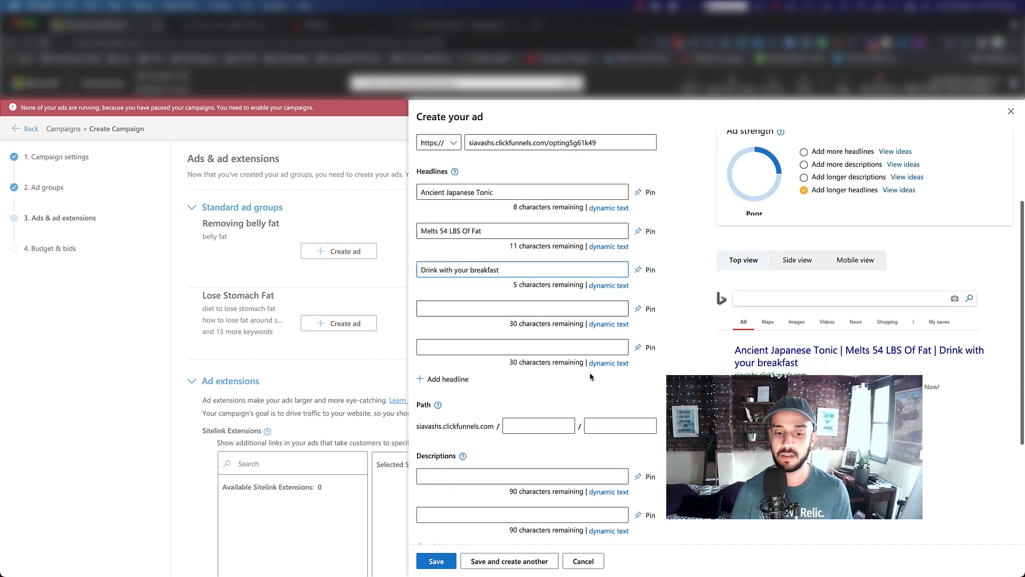
click(449, 475)
scroll(449, 475, down, 1)
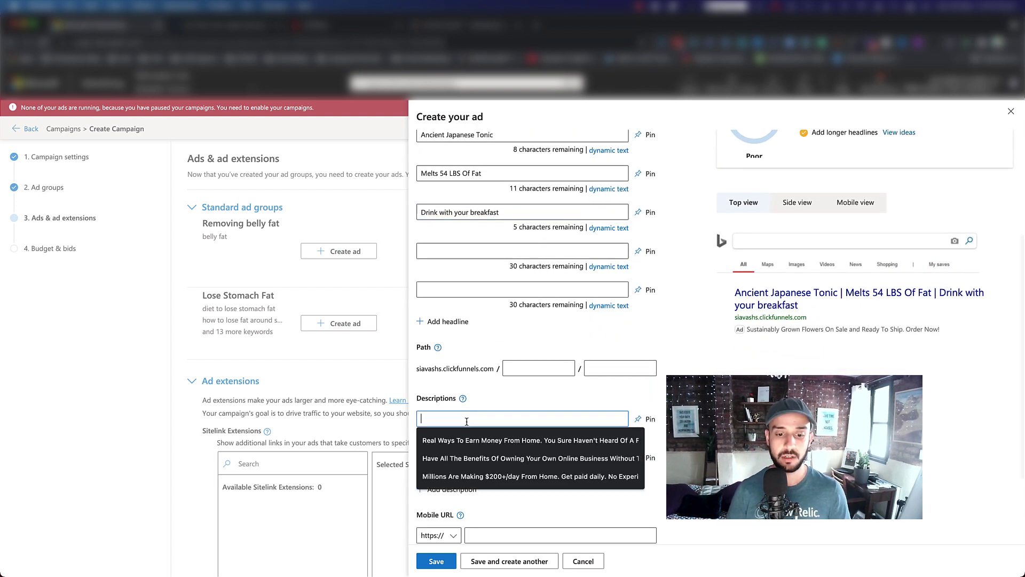
click(459, 415)
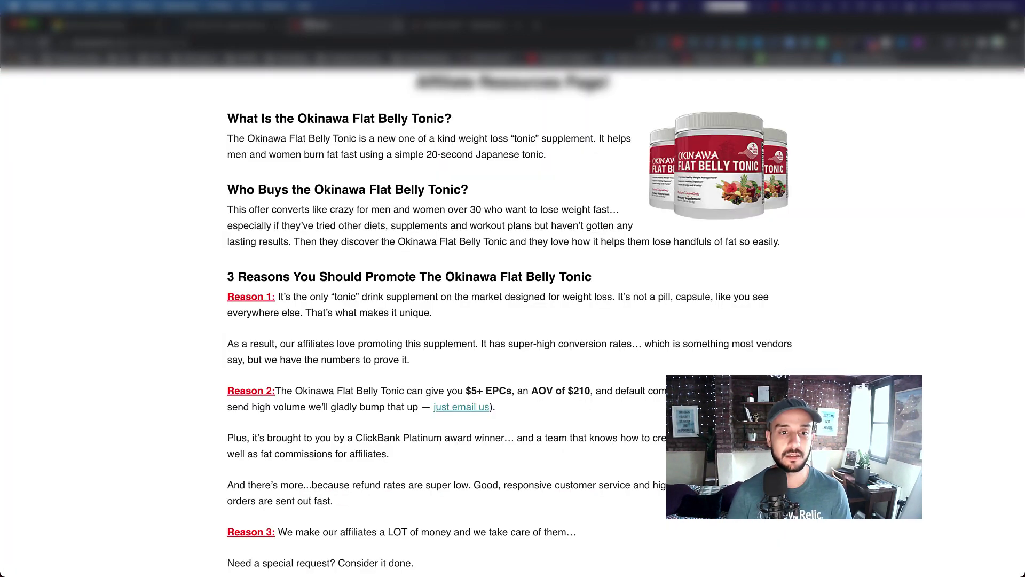
scroll(383, 197, down, 4)
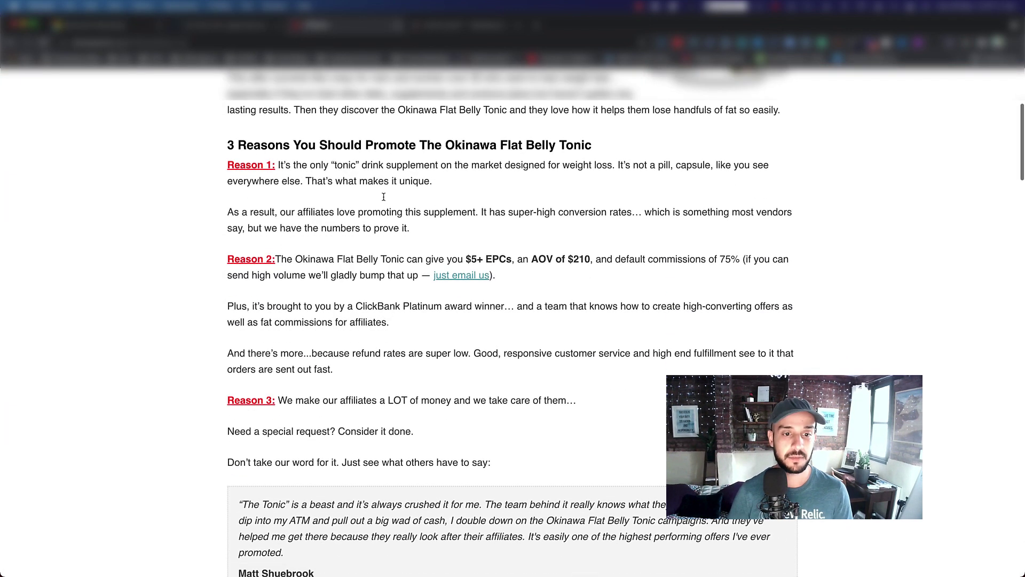
drag(433, 183, 278, 169)
key(ctrl+c)
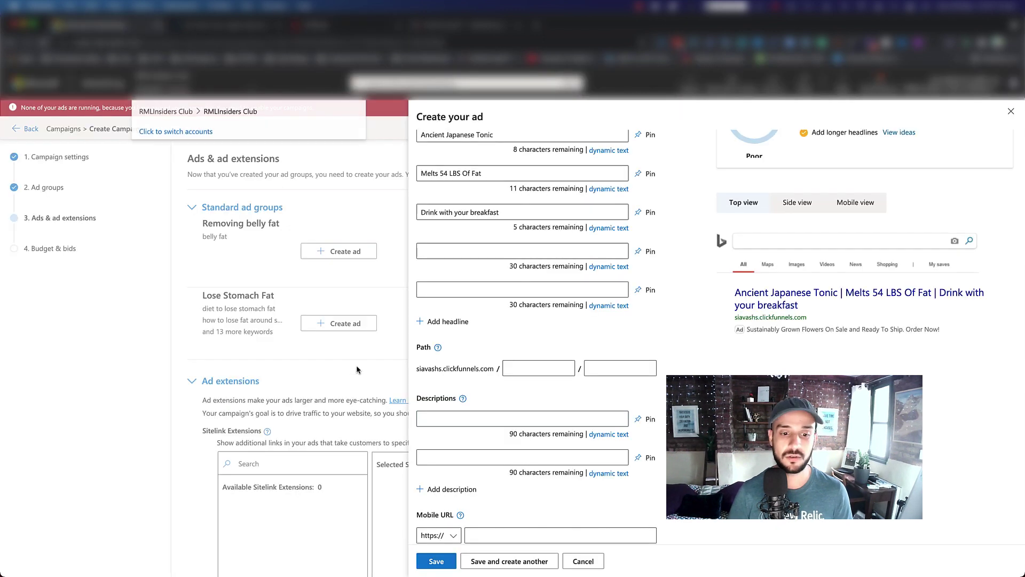
click(434, 418)
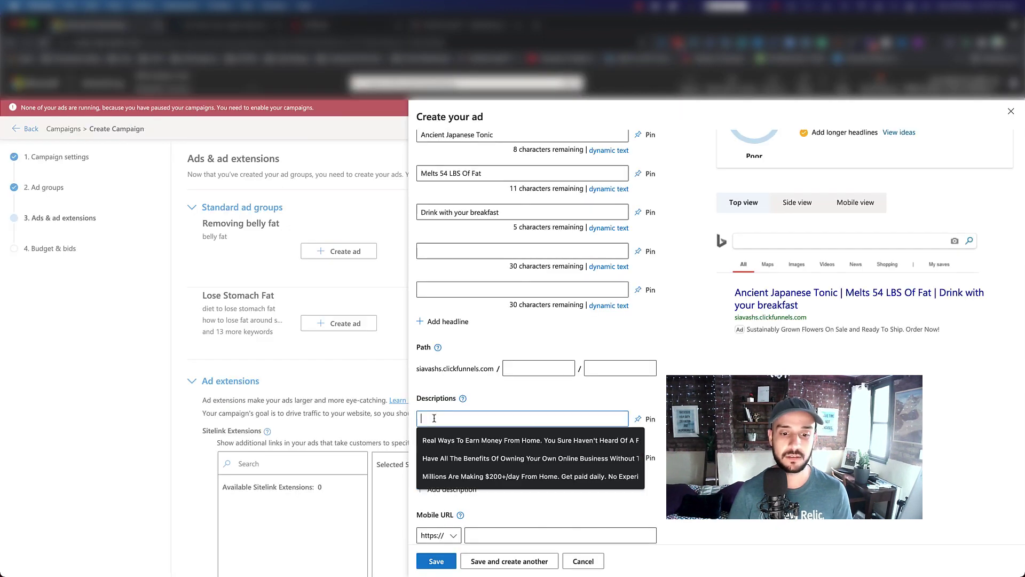
key(ctrl+v)
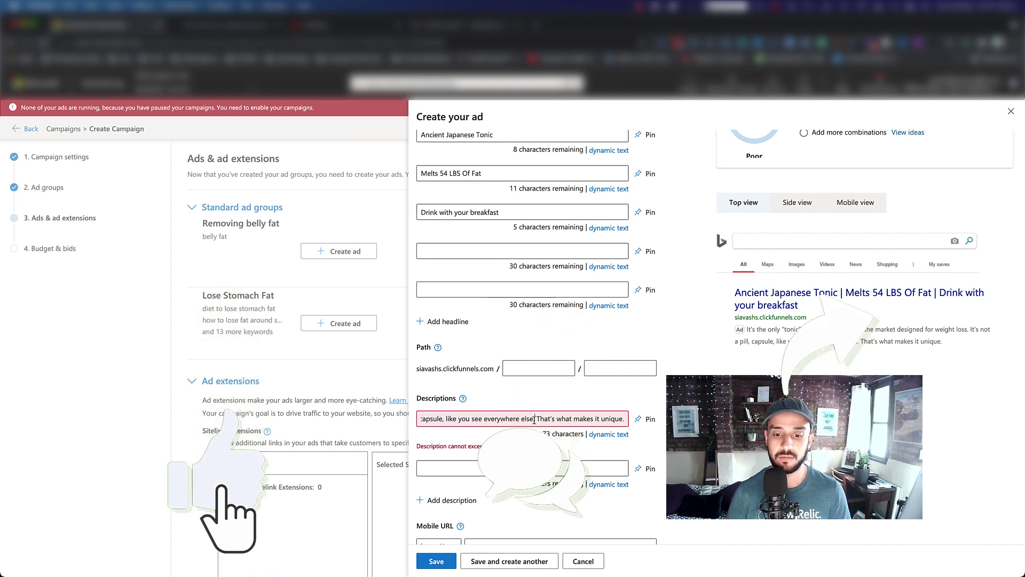
Split the pasted text so the first description ends at "designed for weight loss." and the second holds the two remaining sentences
drag(536, 419, 624, 418)
key(BackSpace)
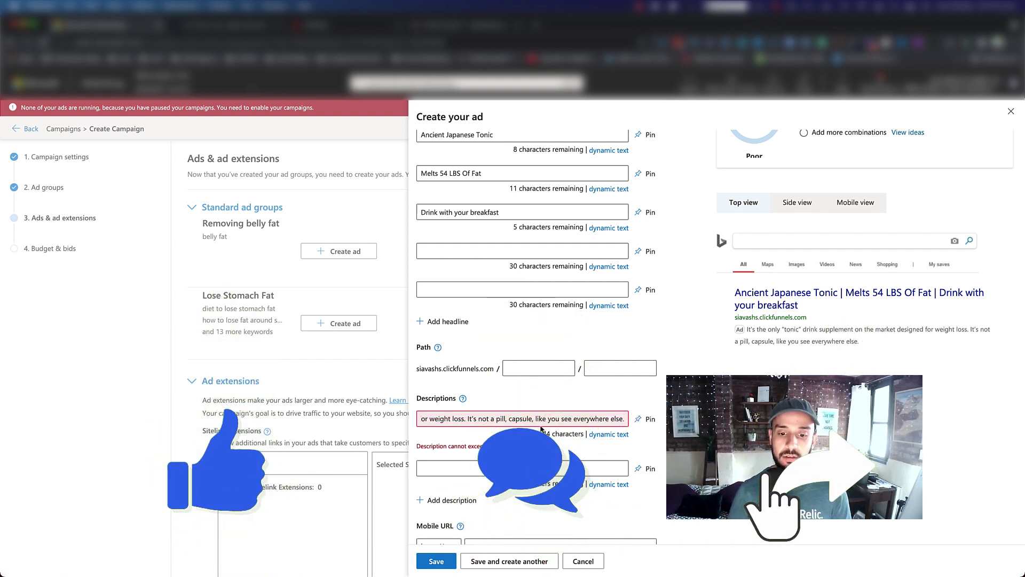
key(ctrl+z)
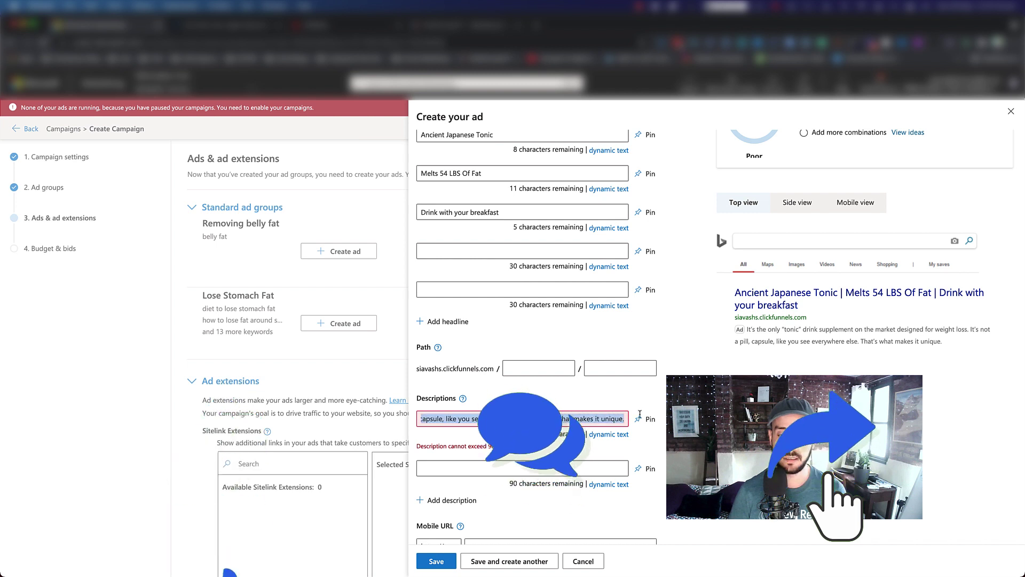
key(BackSpace)
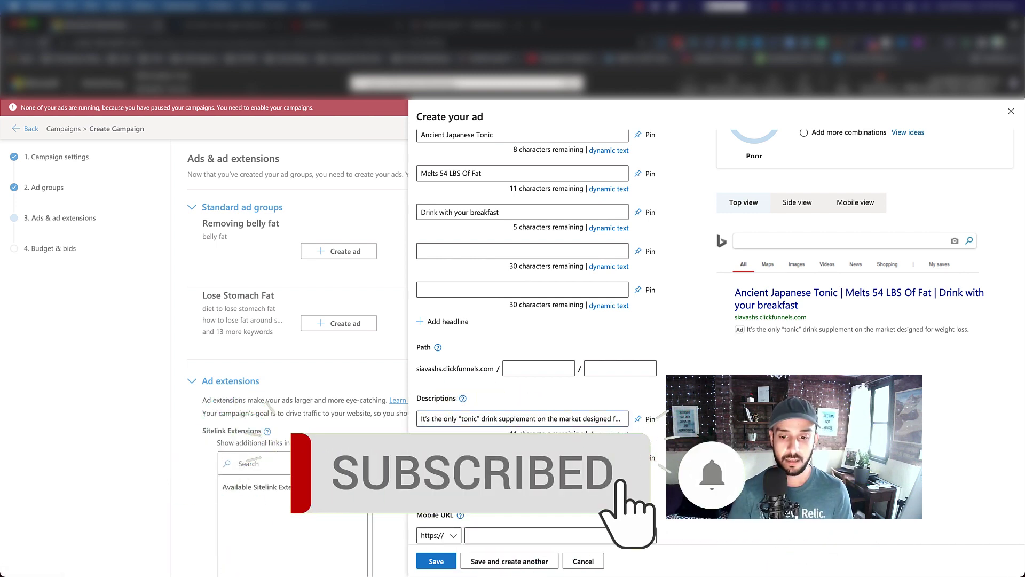
key(ctrl+z)
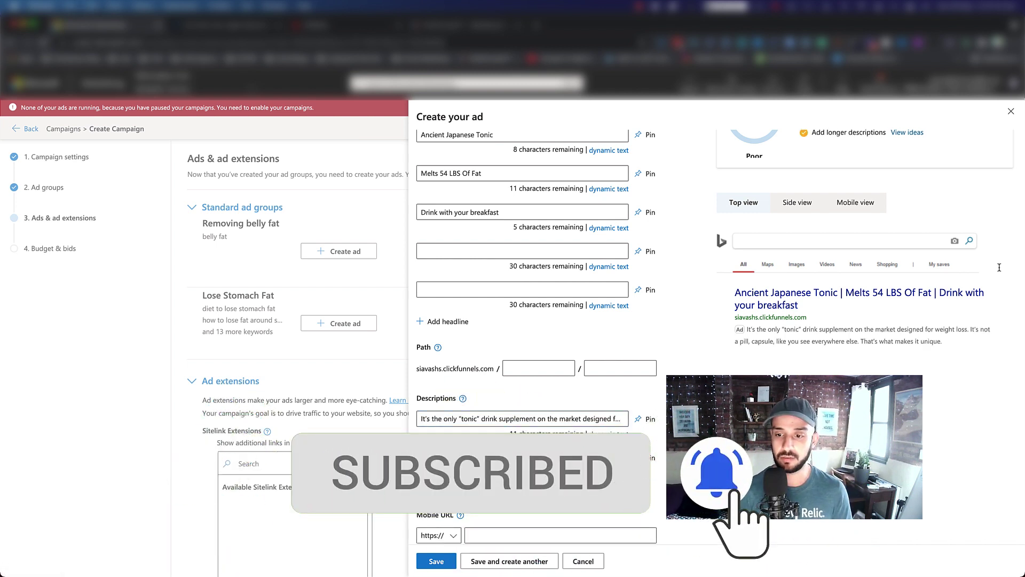
Reuse the ad's final URL as its mobile URL and save the Lose Stomach Fat ad
scroll(533, 427, down, 2)
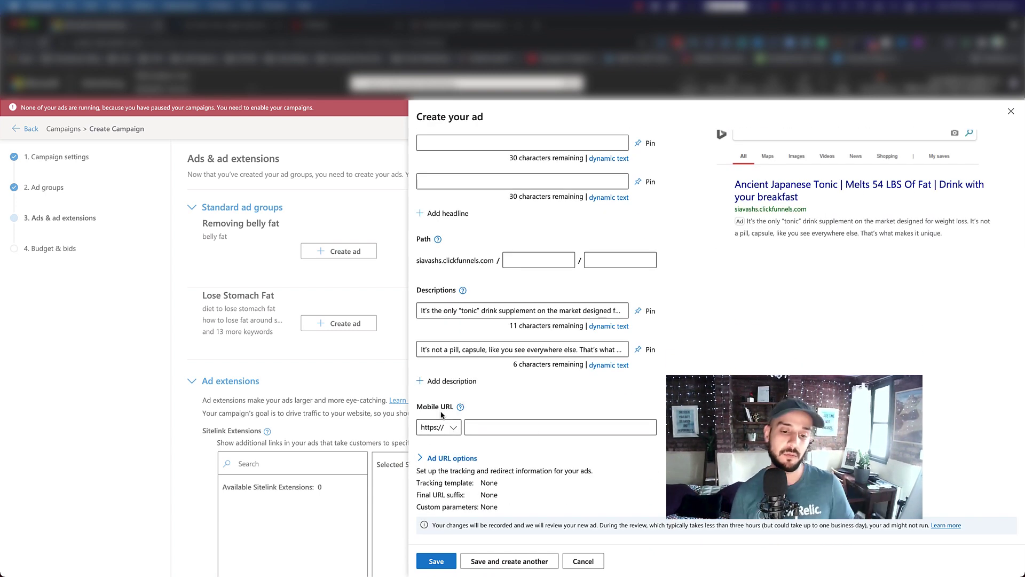
scroll(472, 425, up, 10)
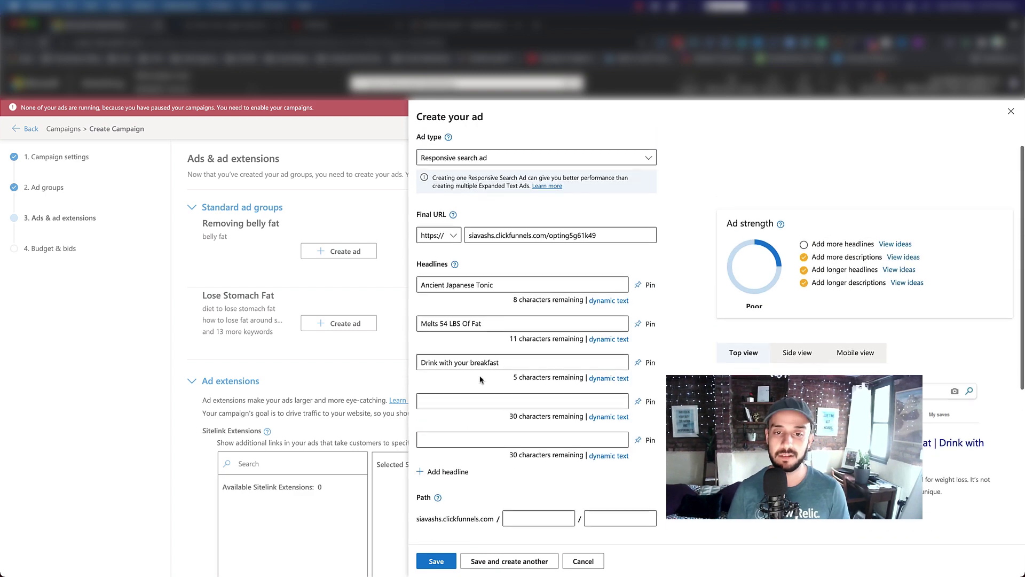
triple_click(577, 260)
key(ctrl+c)
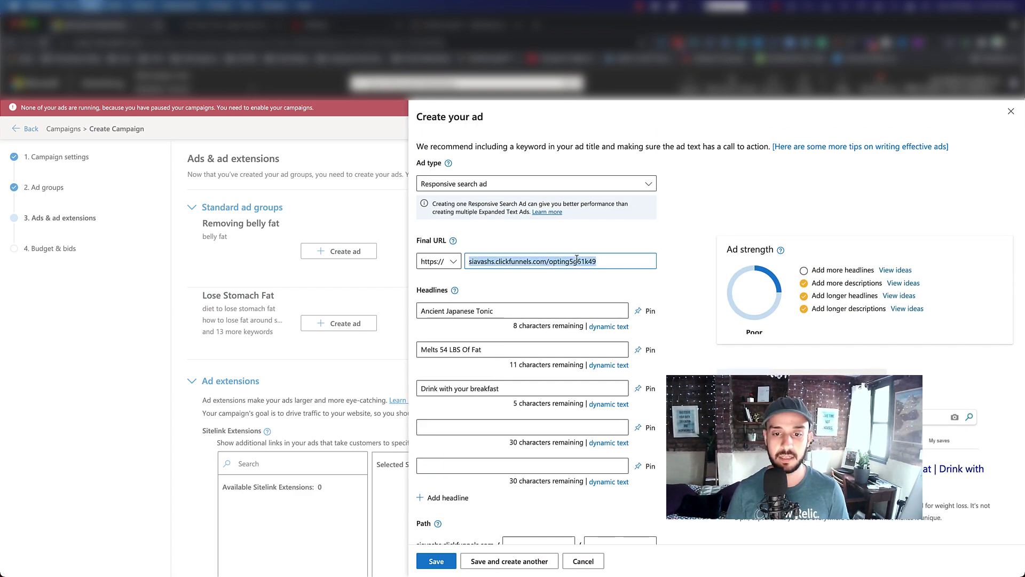
scroll(534, 331, down, 10)
click(481, 425)
key(ctrl+v)
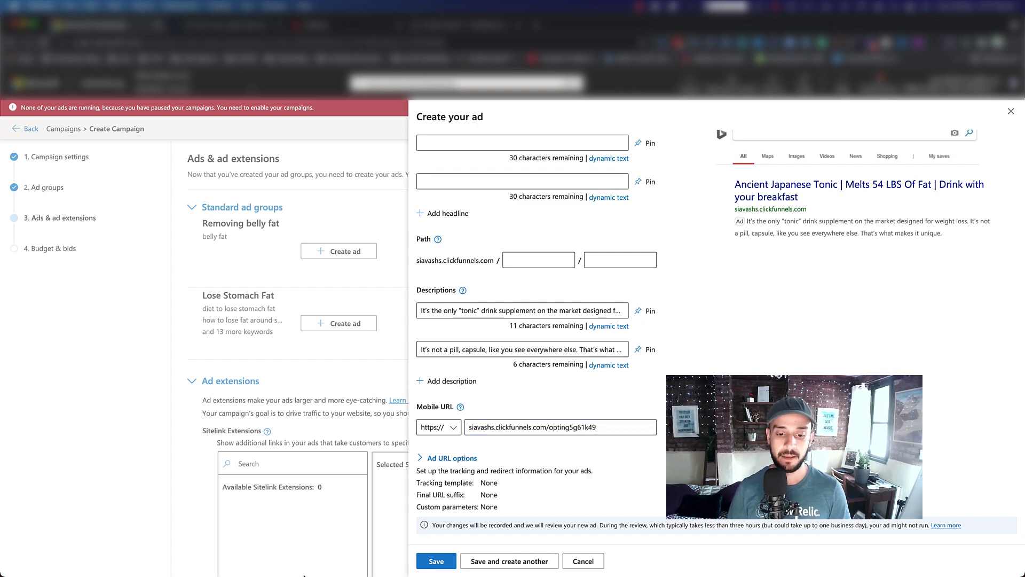
click(421, 564)
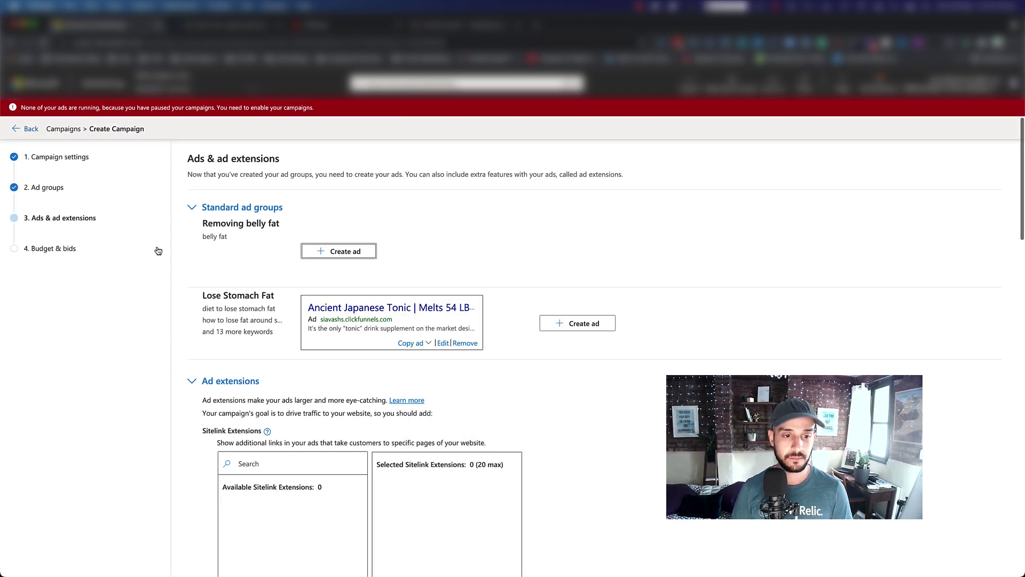
Look through the ad extensions without adding any and try to continue to the budget and bids step
scroll(262, 237, down, 5)
scroll(225, 361, down, 10)
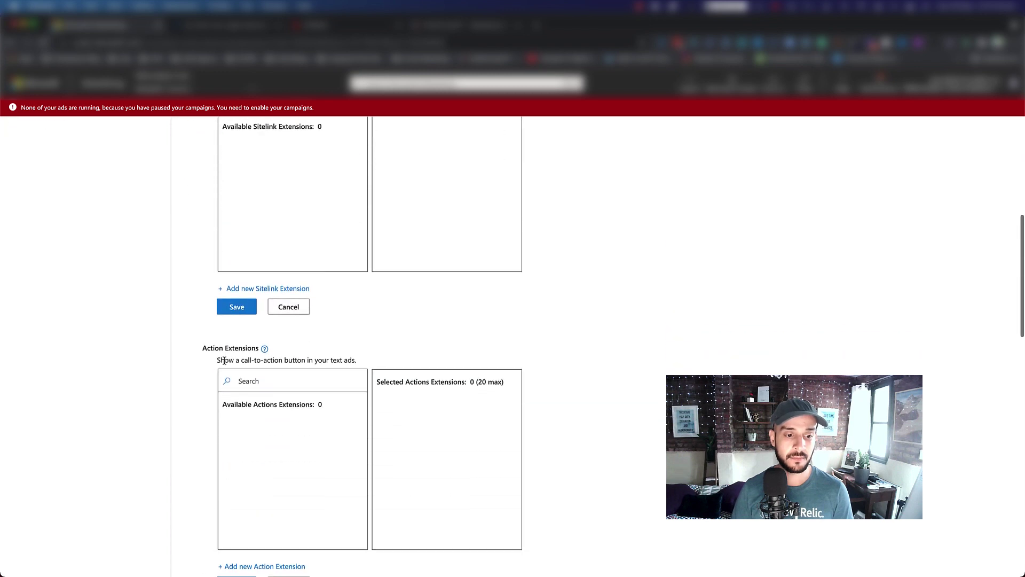
scroll(243, 369, down, 9)
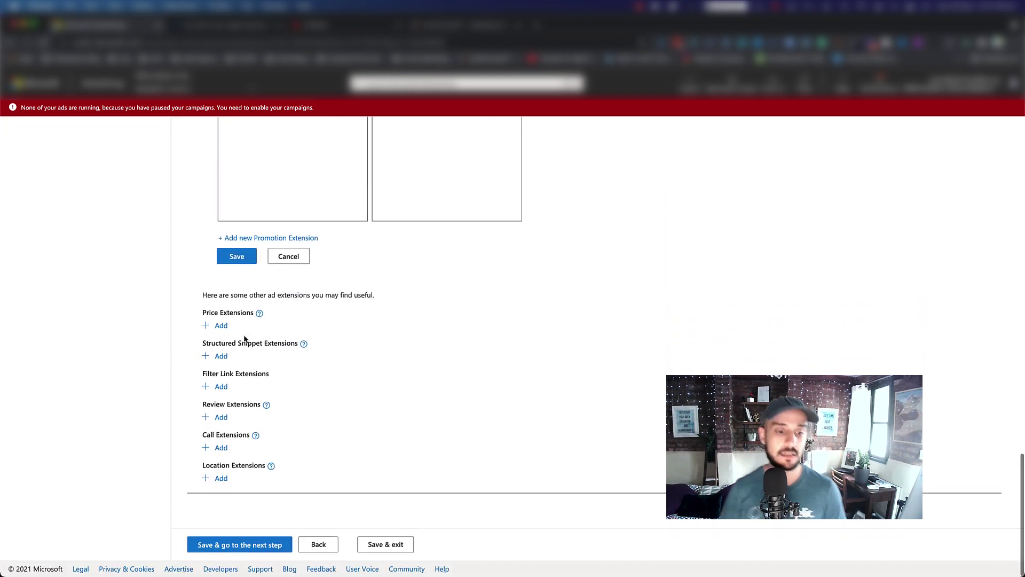
click(245, 544)
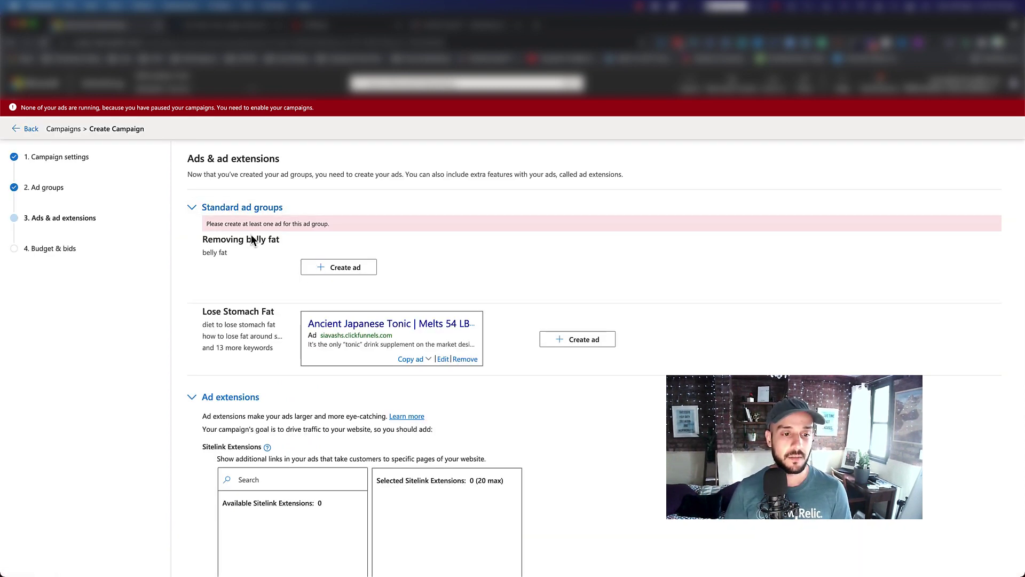
Create an ad for Removing belly fat with the copied clickfunnels.com final URL and headlines "Ways To Make Money Online" and "Top Ways to Earn Cash"
click(337, 272)
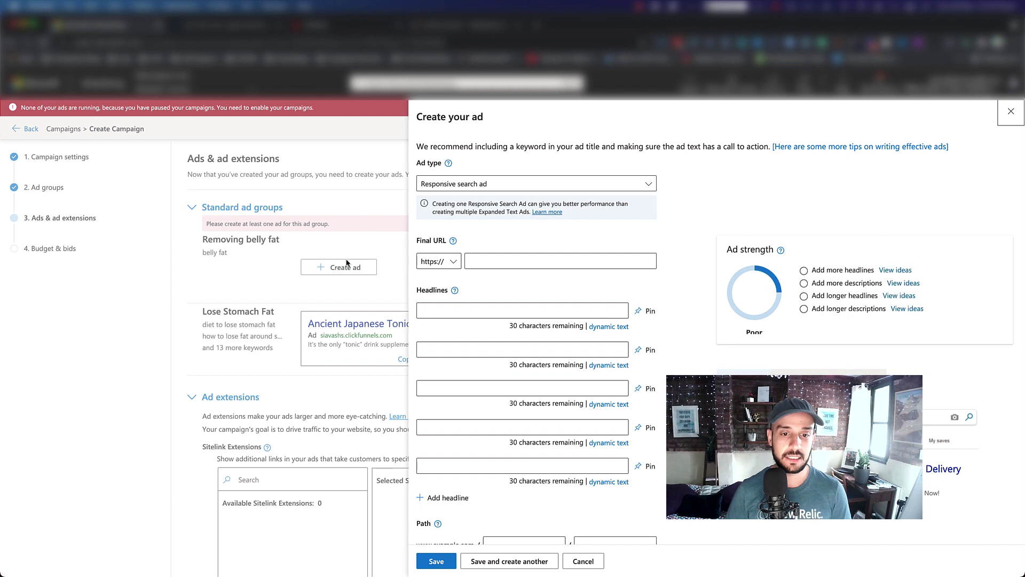
key(ctrl+v)
click(437, 306)
click(430, 335)
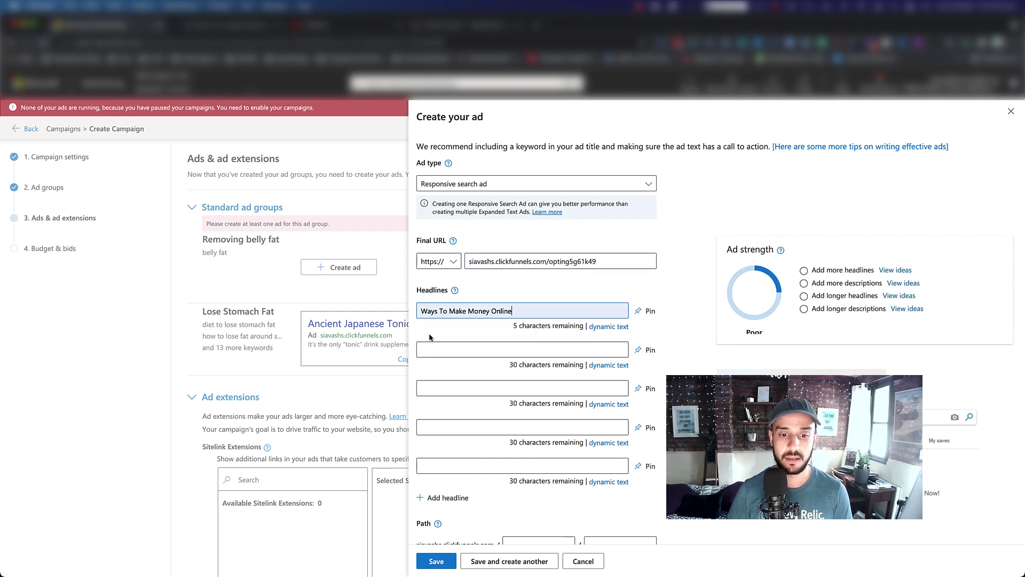
click(438, 350)
click(443, 368)
Fill the two descriptions with the saved "Real Ways To Earn Money From Home" and "It Is A Business In A Box" texts
scroll(513, 375, down, 5)
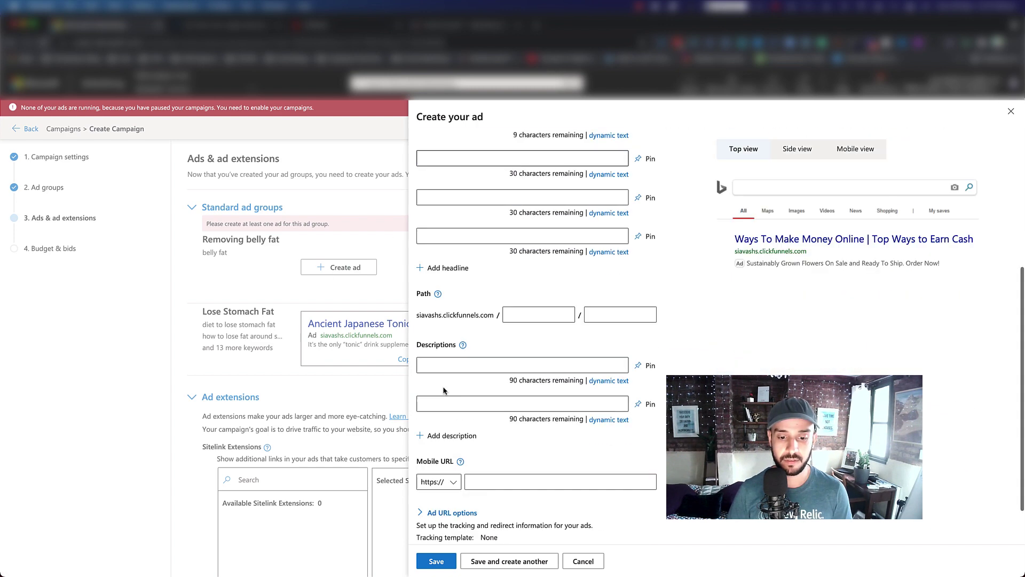
click(513, 372)
click(480, 389)
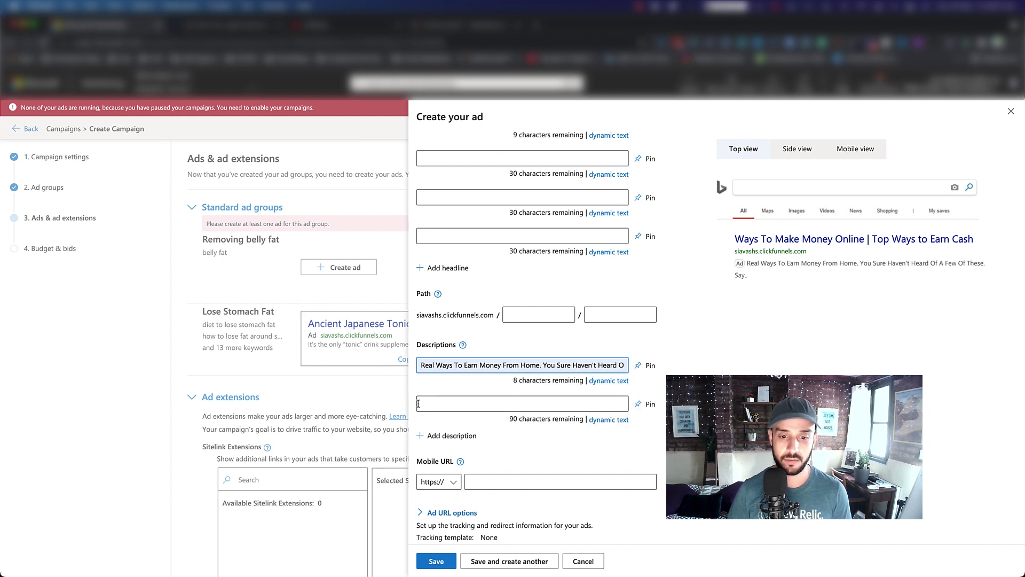
click(446, 404)
click(447, 426)
Set the mobile URL to richmindlife.org/ebook and try to save the Removing belly fat ad
scroll(446, 426, down, 1)
click(474, 427)
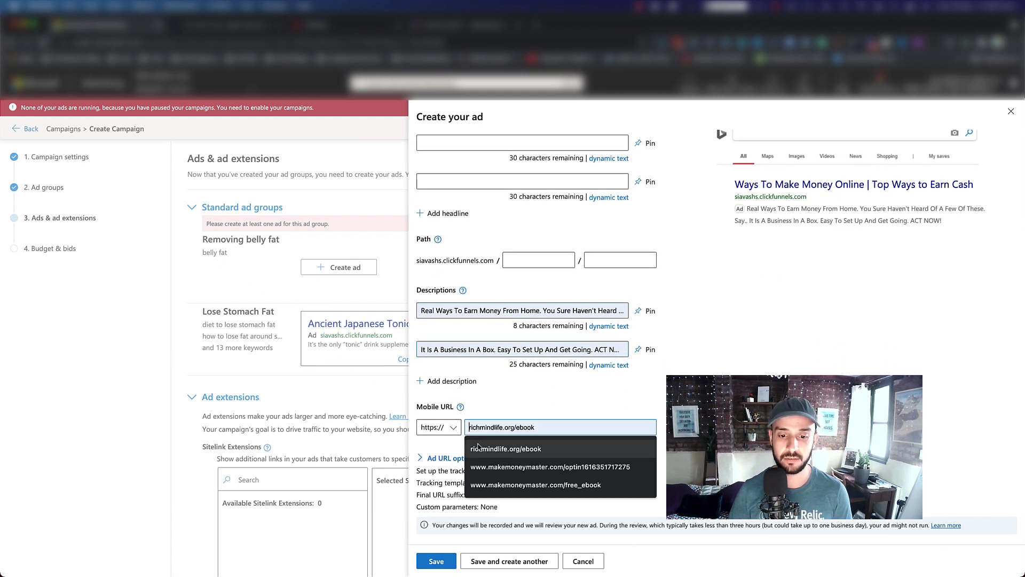
click(477, 441)
click(436, 560)
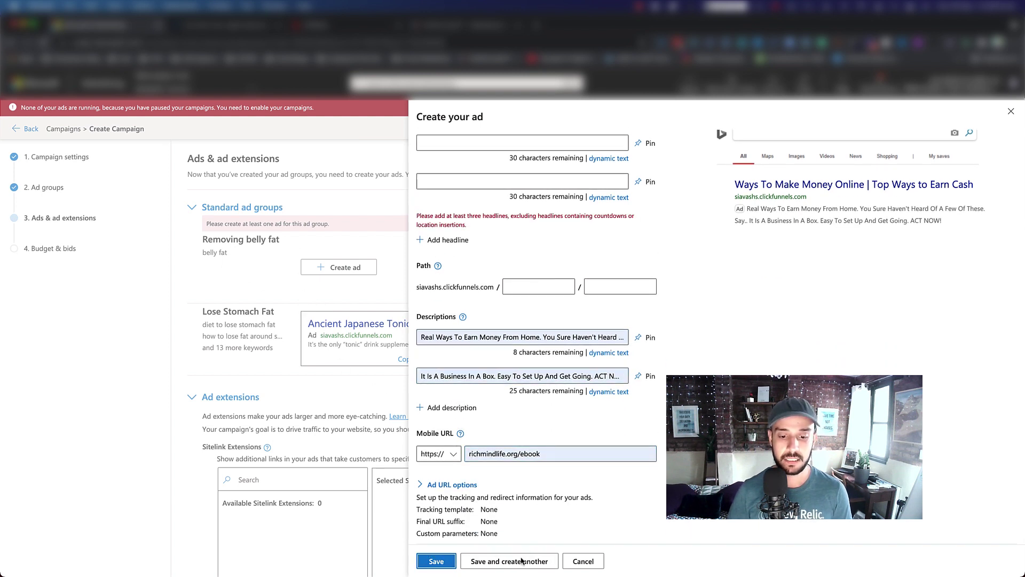
Leave the ad form and save to continue to the budget and bids step without adding extensions
key(Escape)
scroll(554, 291, down, 20)
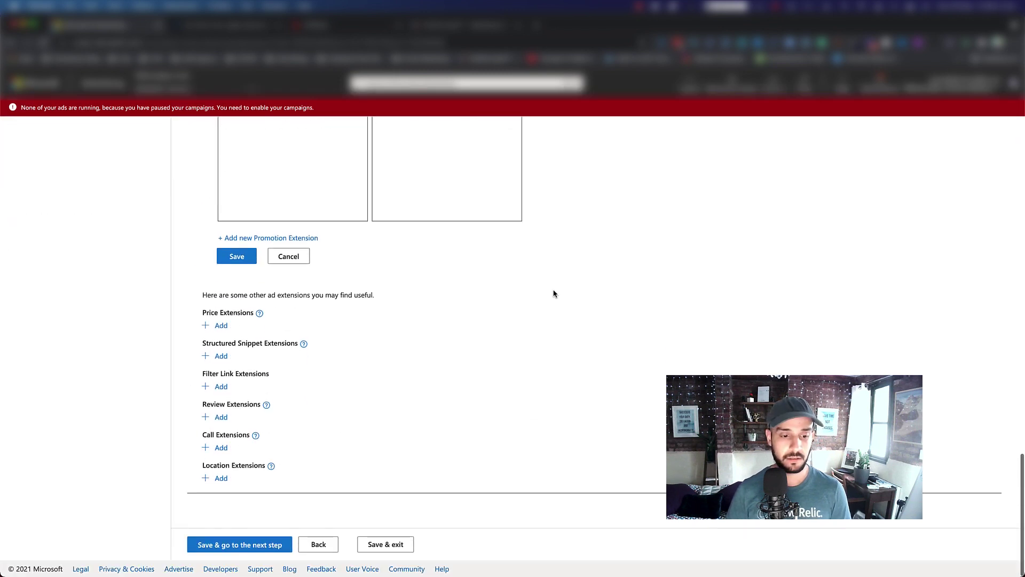
click(241, 544)
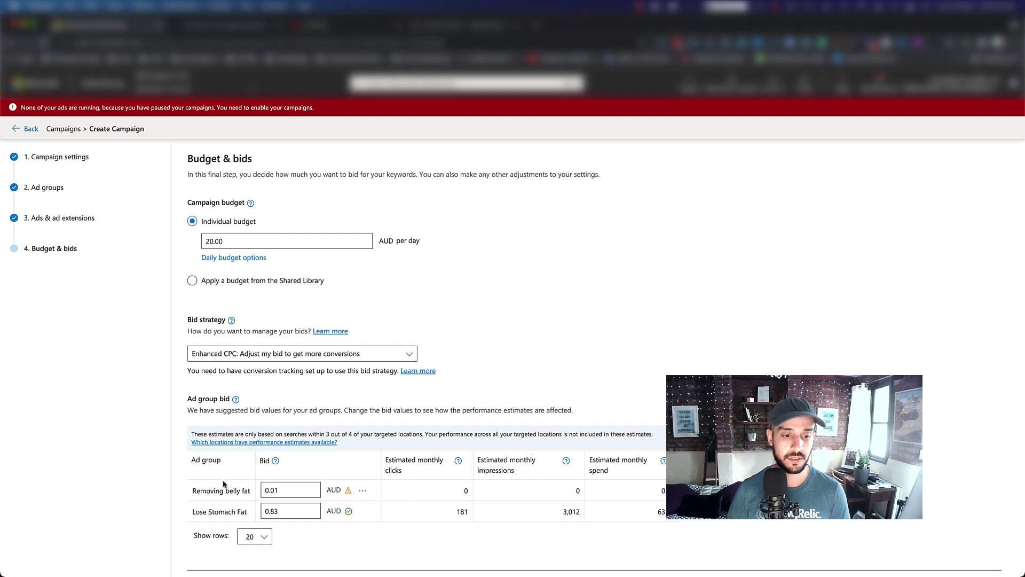
Set the Lose Stomach Fat ad group's bid to 0.50 AUD and save the campaign
scroll(223, 483, down, 1)
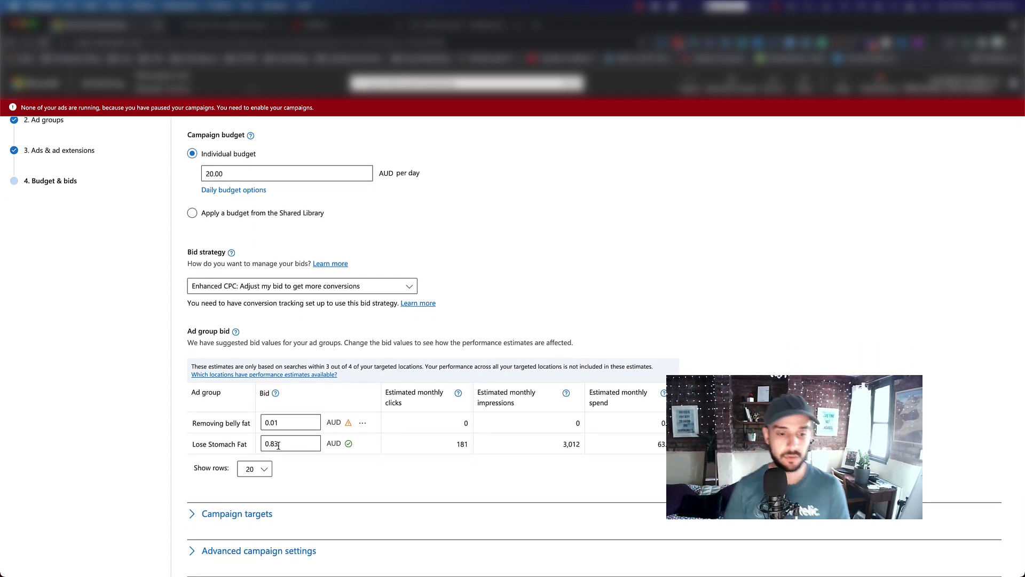
text(0.50)
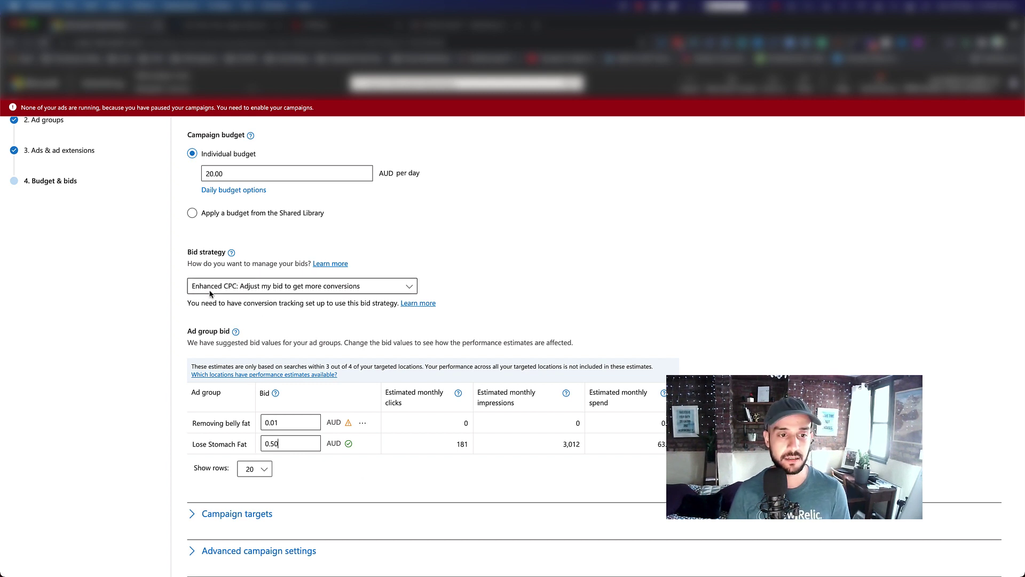
scroll(223, 290, down, 3)
click(205, 542)
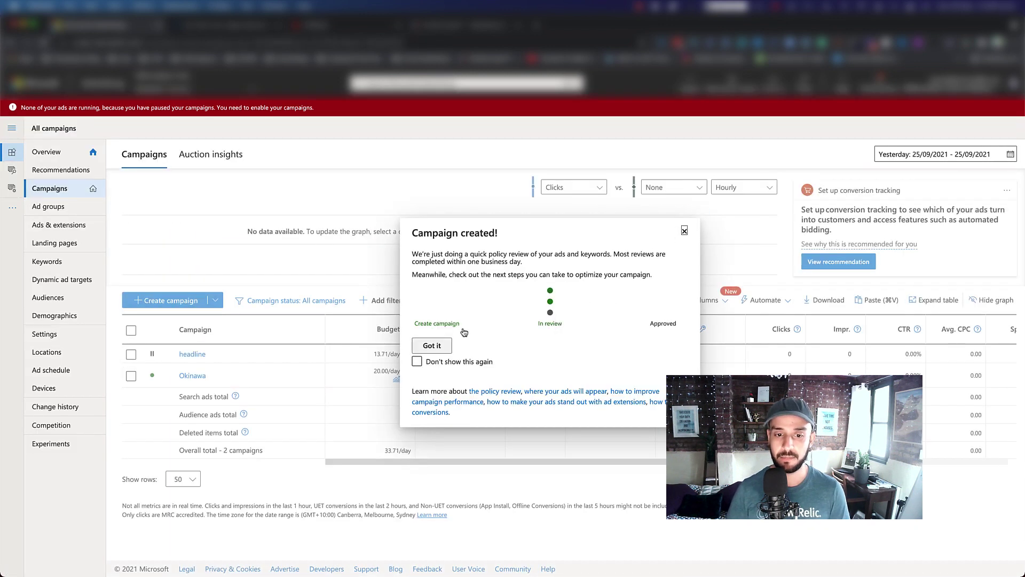
Dismiss the campaign creation notice and pause the Okinawa campaign
click(417, 361)
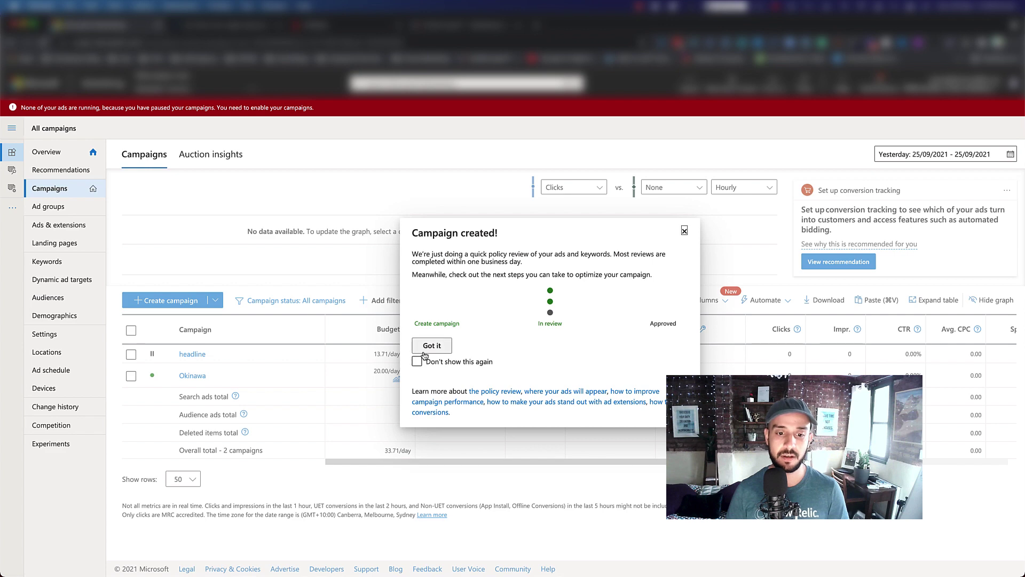
click(684, 230)
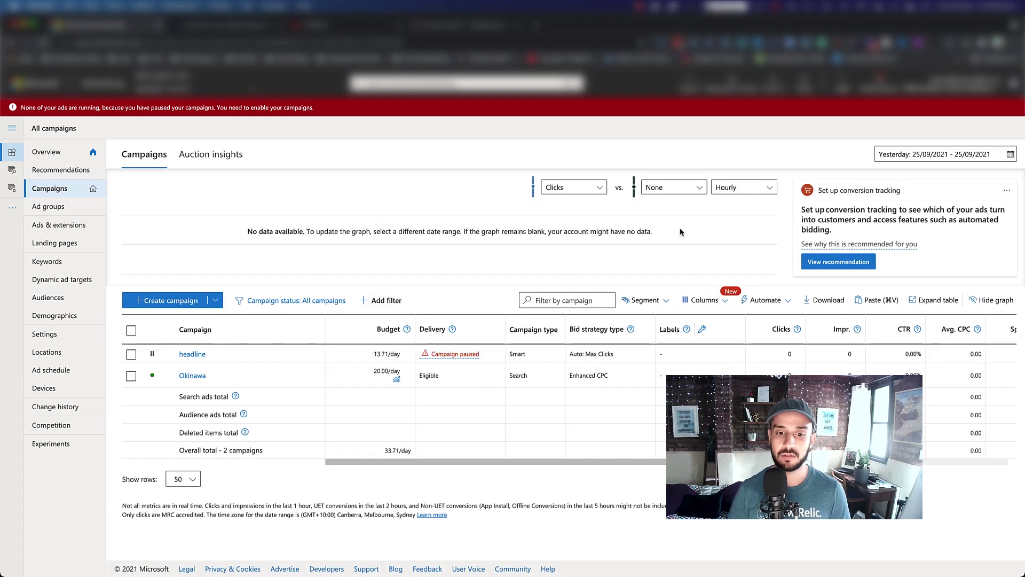
click(160, 377)
click(162, 395)
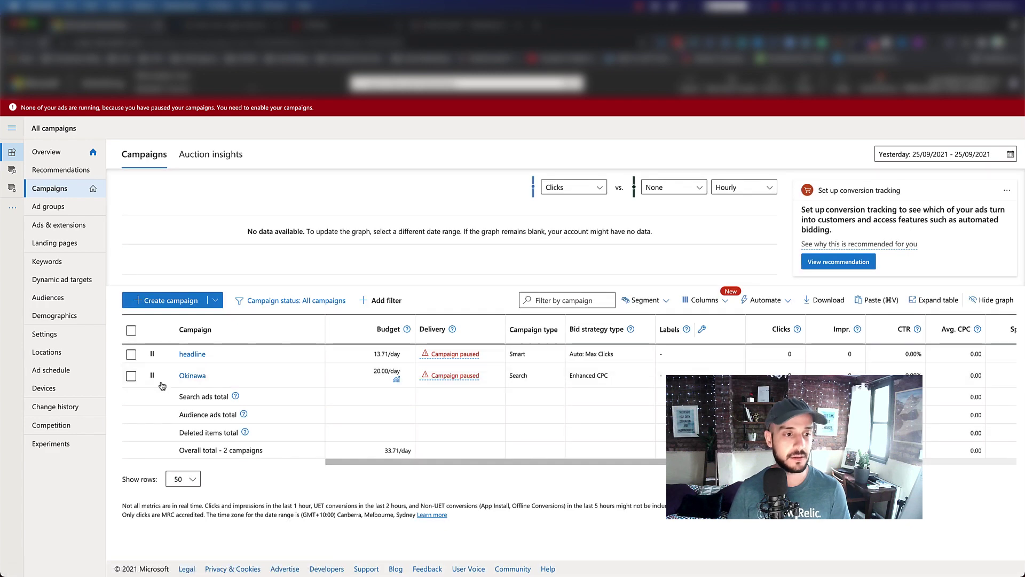
Pause the Removing belly fat ad group and return to the campaigns list
click(46, 206)
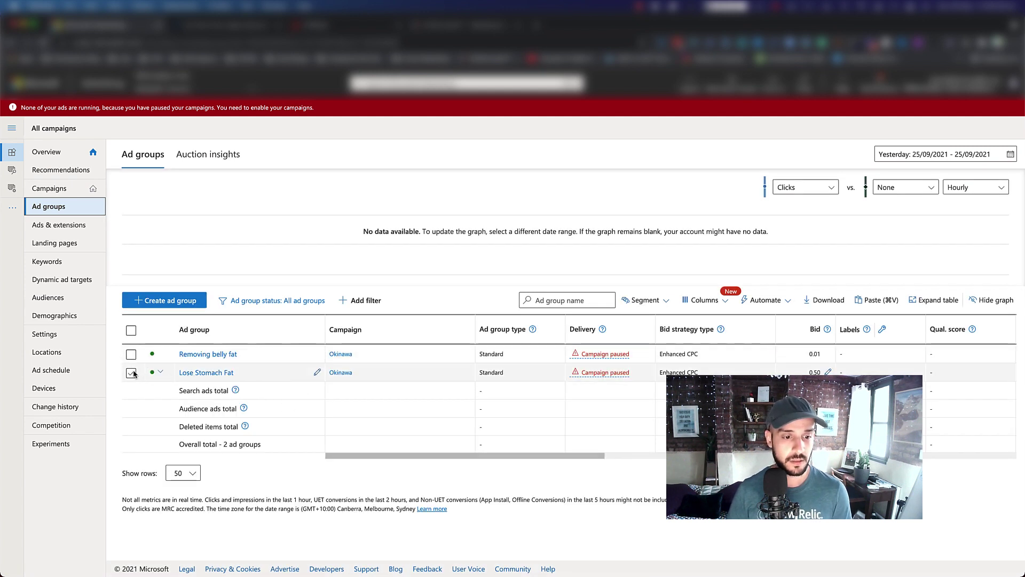
click(131, 354)
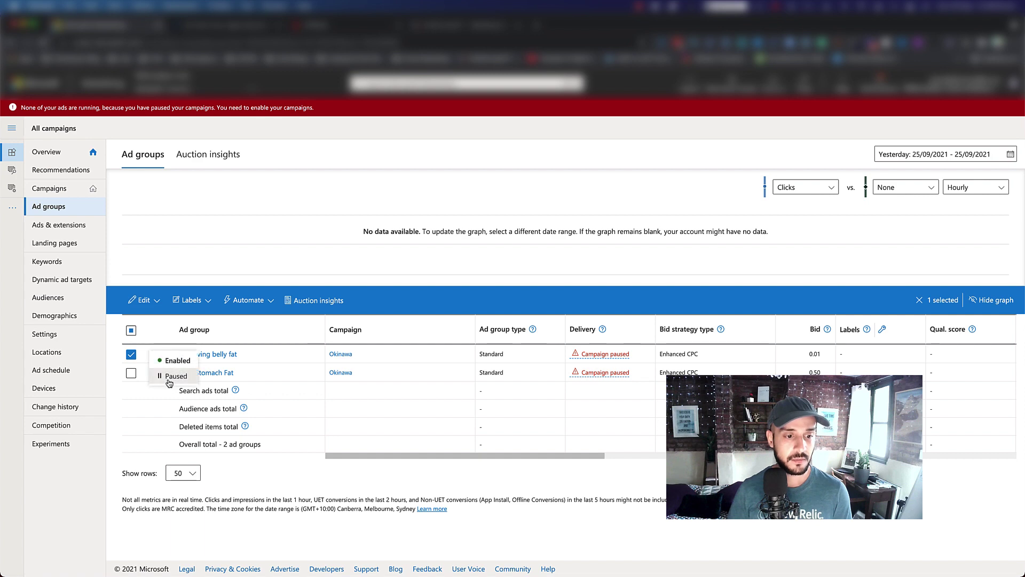
click(172, 377)
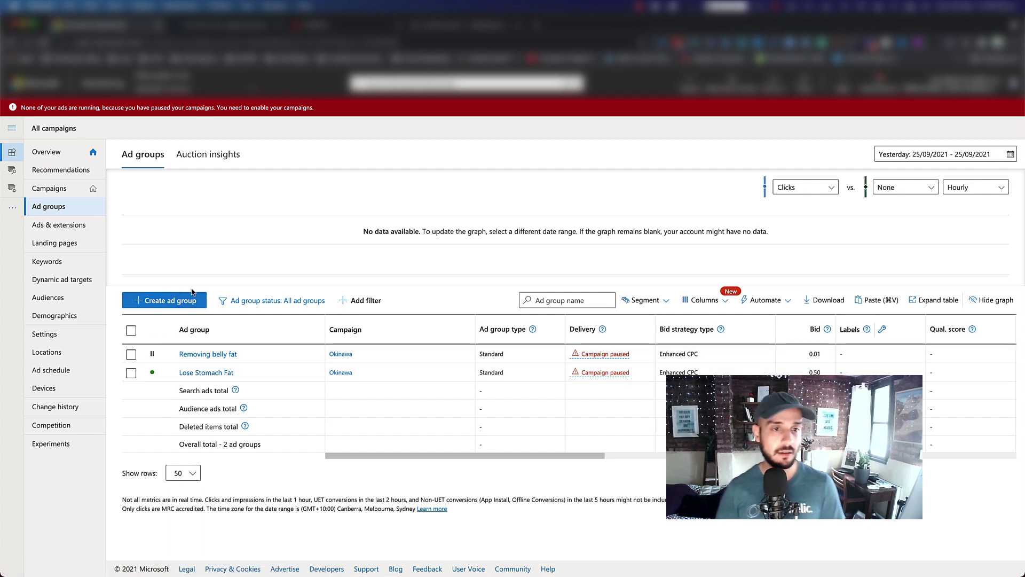
click(45, 188)
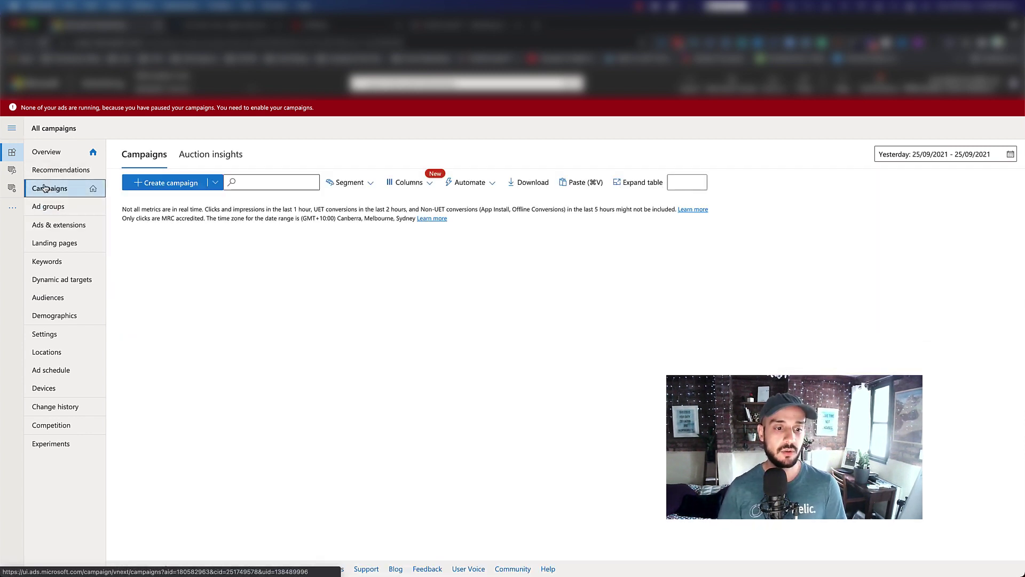